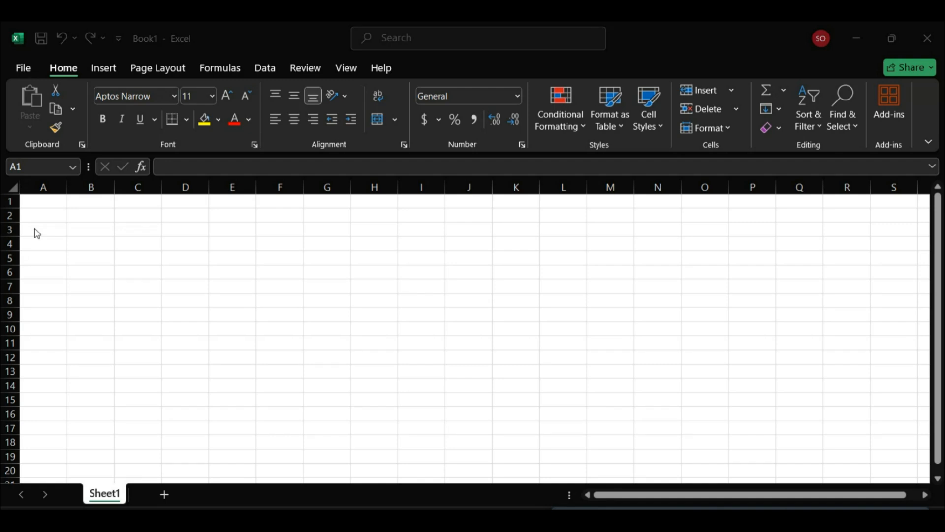
Select column B, row 4, column A and row 5 one after another on the empty sheet, ending on cell A5.
click(44, 198)
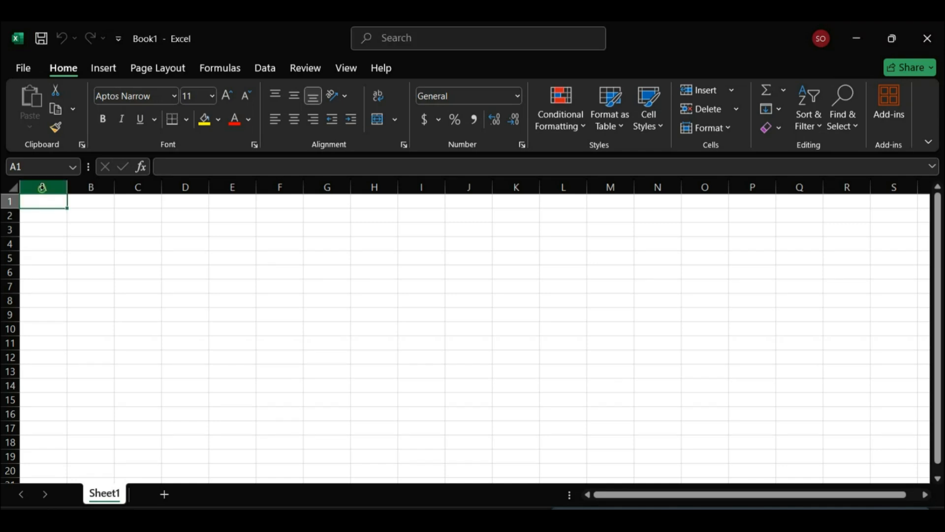
click(97, 186)
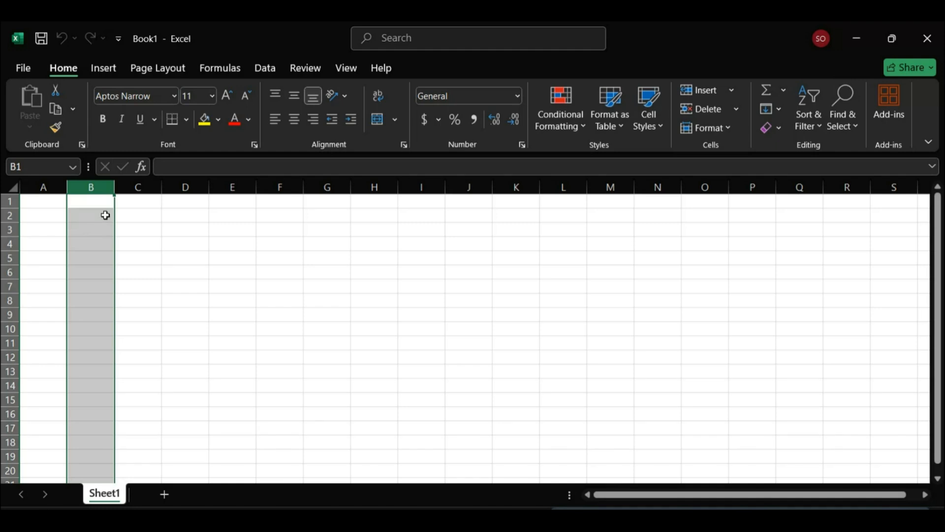
click(9, 244)
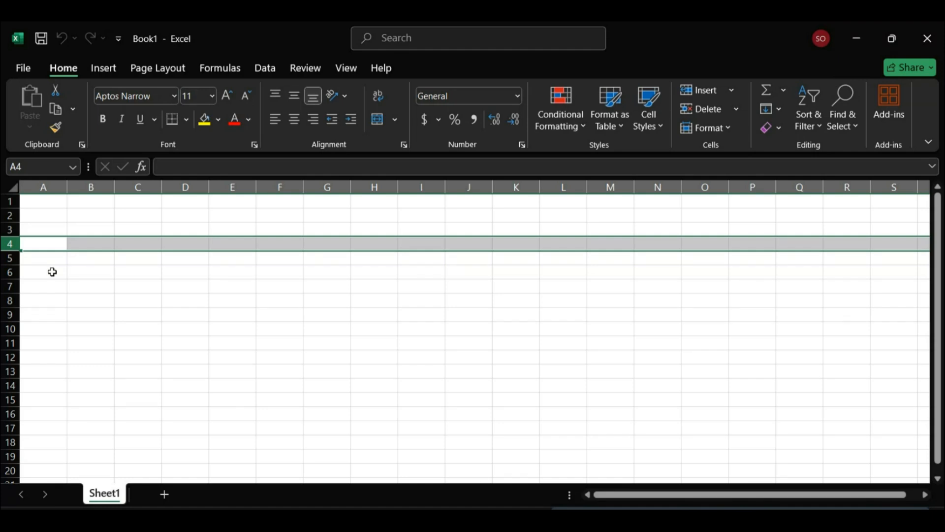
click(47, 186)
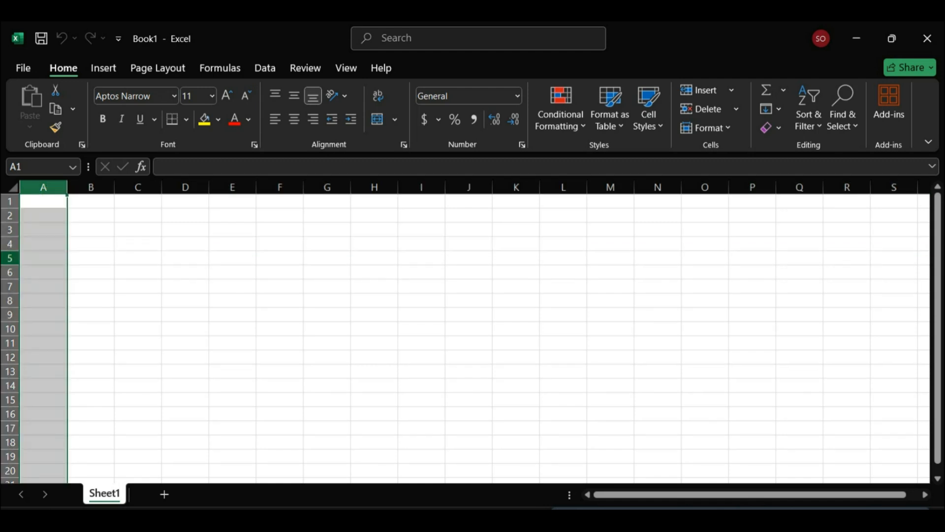
click(8, 258)
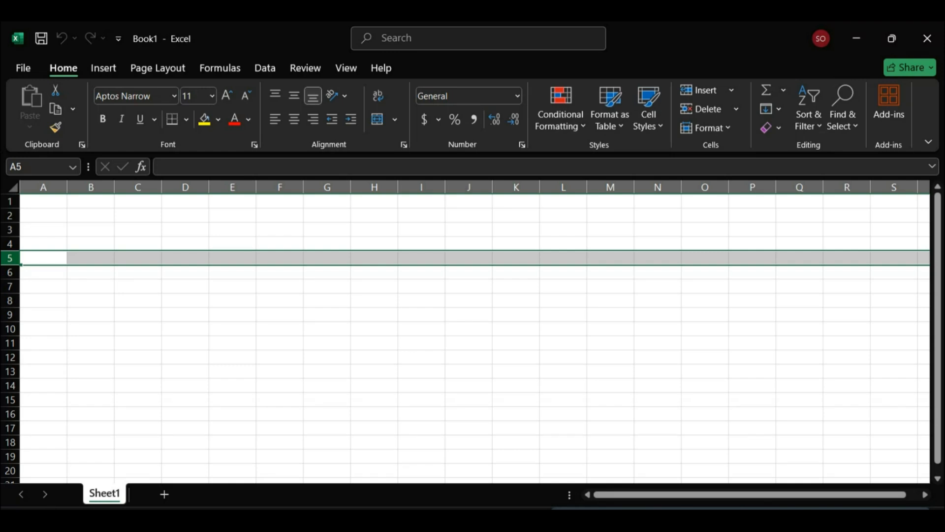
click(36, 257)
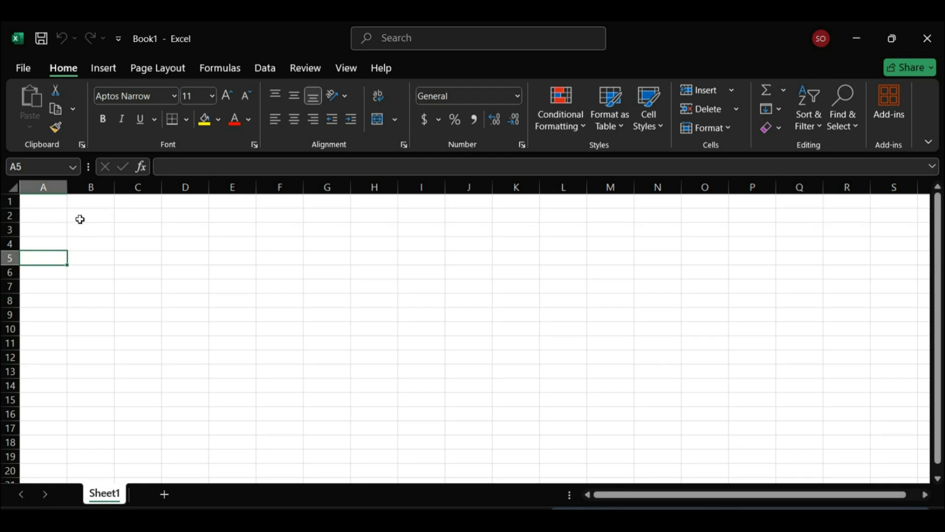
Enter the heading NUMBERS in cell A1.
click(55, 207)
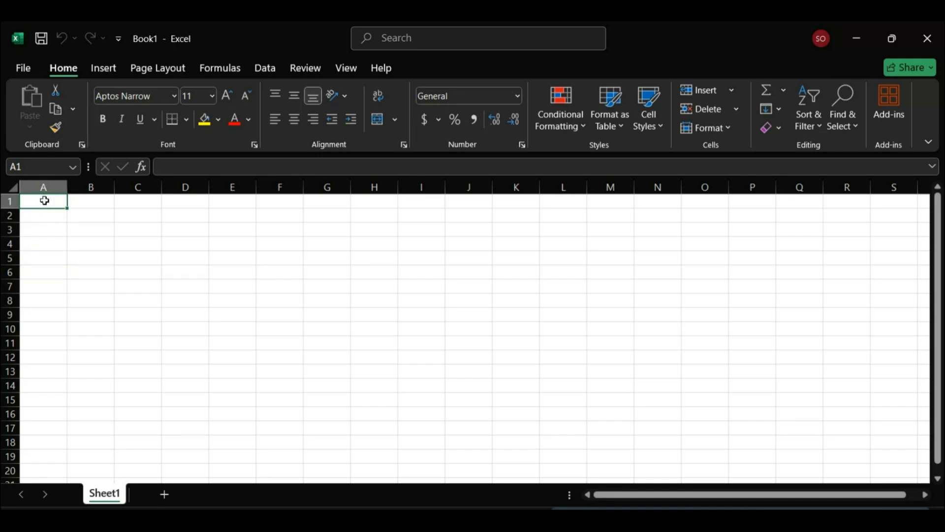
text(NUMBER)
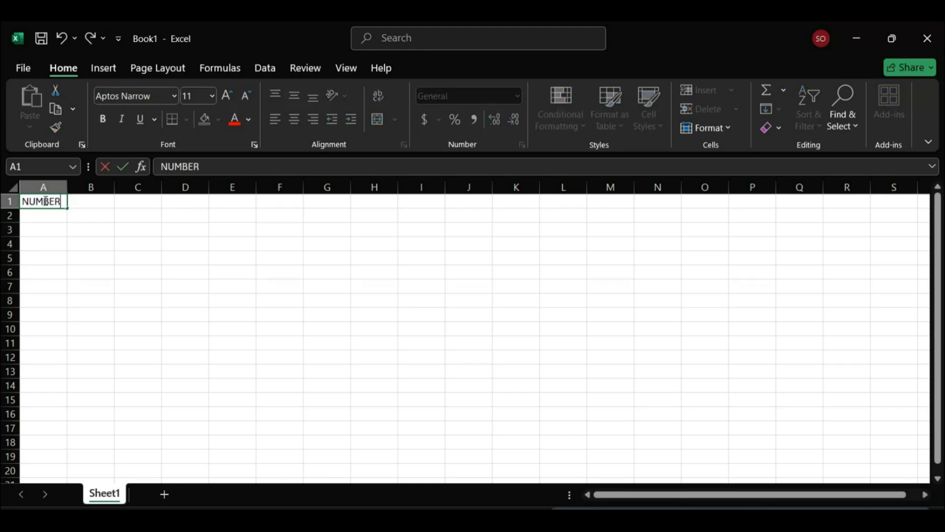
text(S)
key(Return)
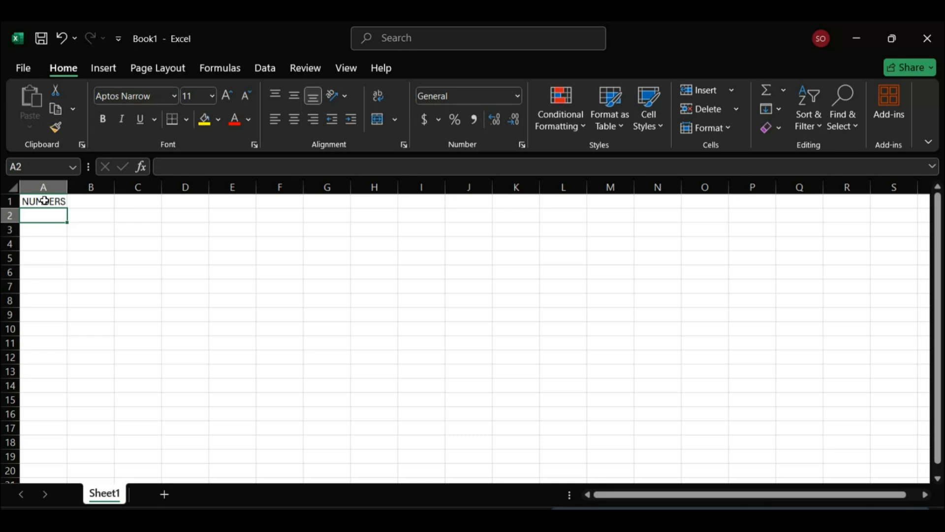
Enter the values 3, 4, 5 and 6 in cells A2 through A5.
text(3)
key(Return)
text(4)
key(Return)
text(5)
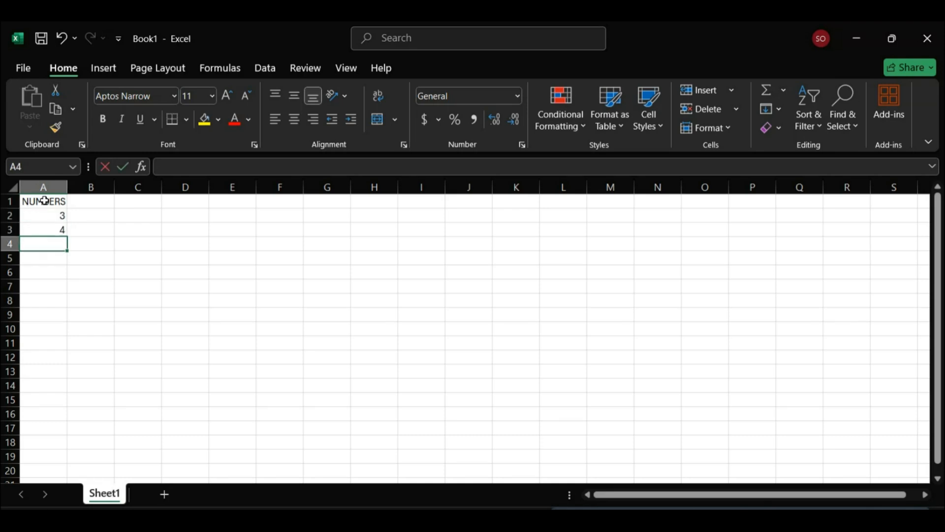
key(Return)
text(6)
key(Return)
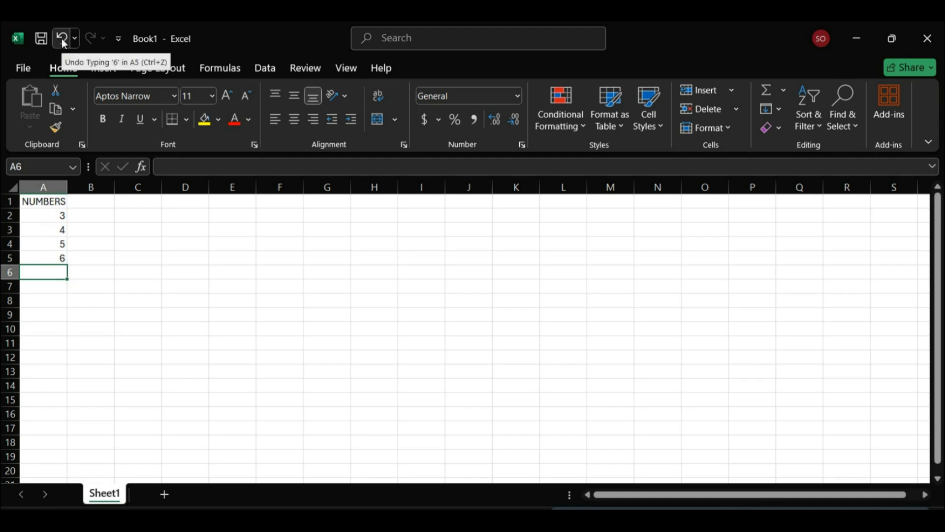
Overwrite the heading in cell A1 with Numbers in mixed case.
click(47, 256)
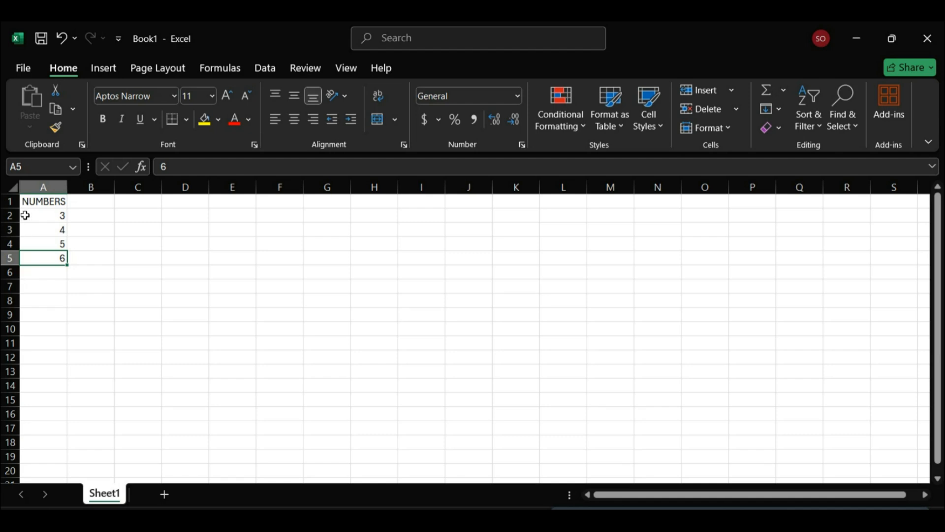
click(37, 203)
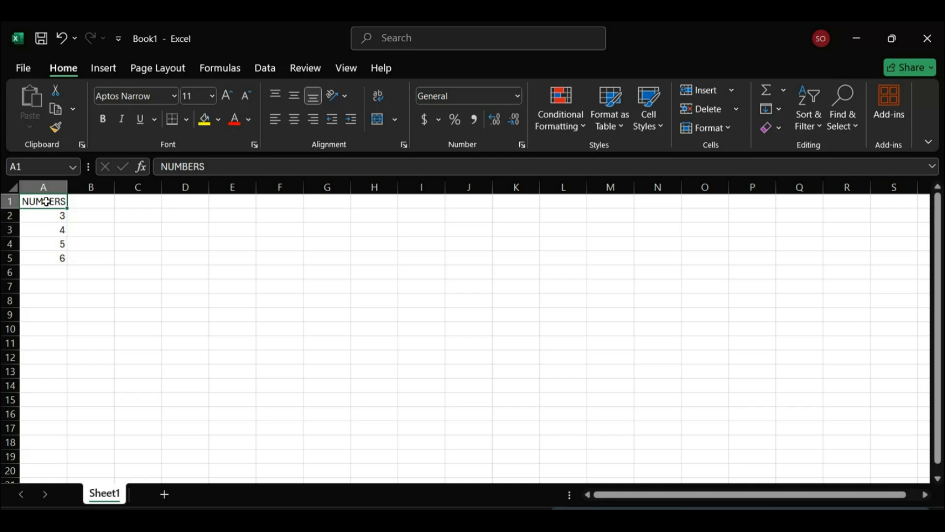
text(N)
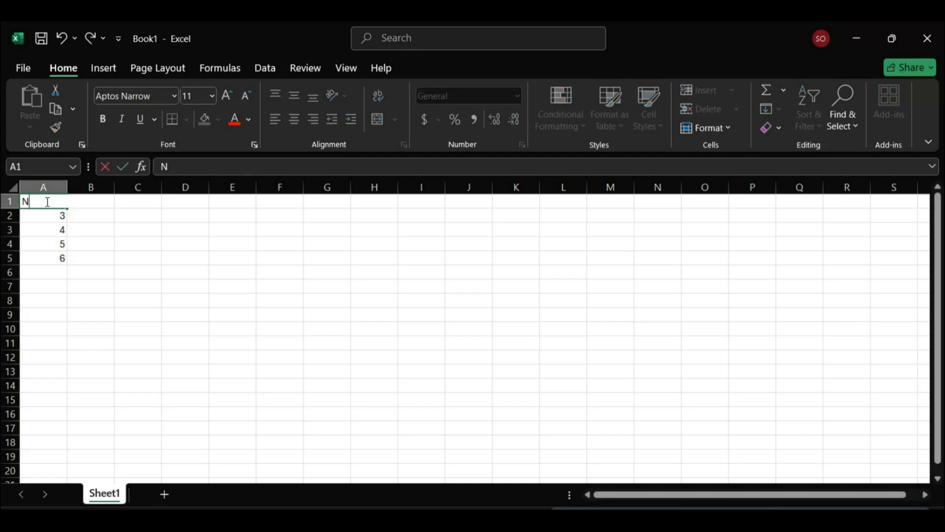
text(umbers)
key(Return)
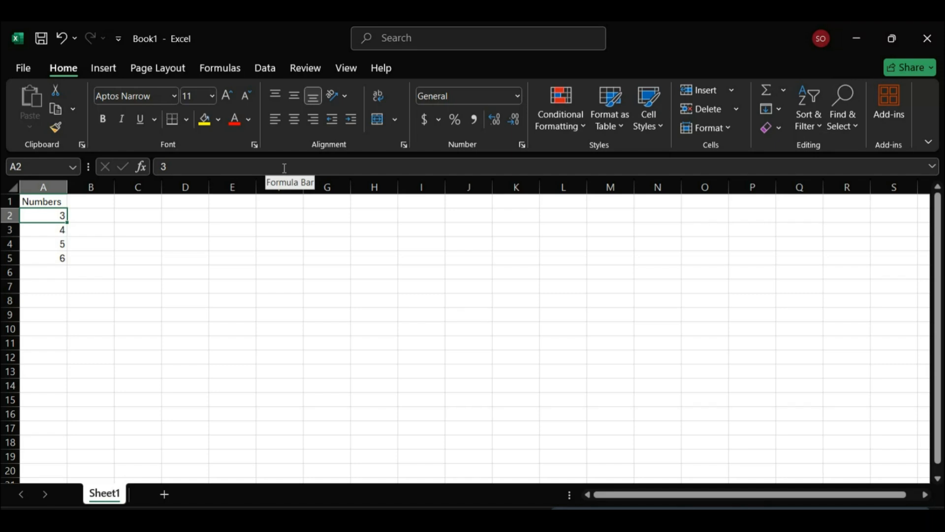
Erase the heading in cell A1 and replace it with the word "the".
click(37, 203)
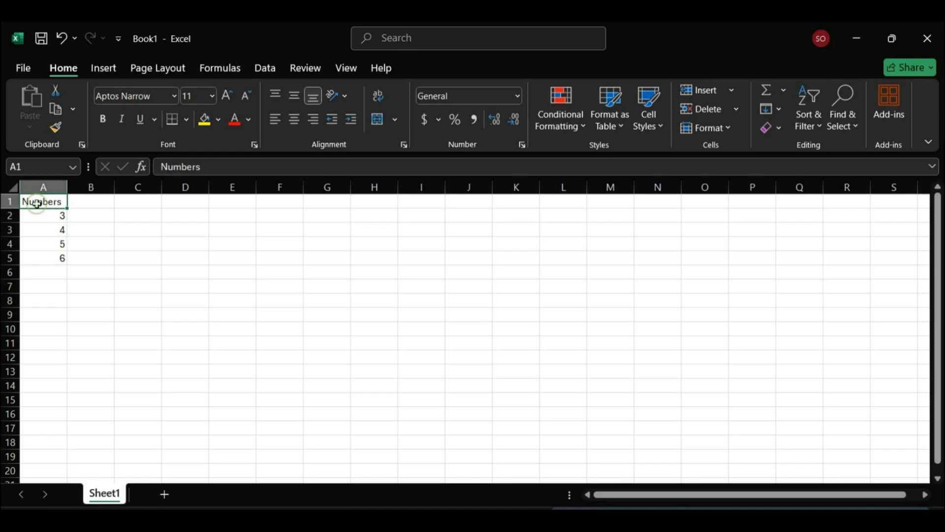
click(210, 168)
key(BackSpace)
key(BackSpace)
key(BackSpace)
key(BackSpace)
key(BackSpace)
key(BackSpace)
key(BackSpace)
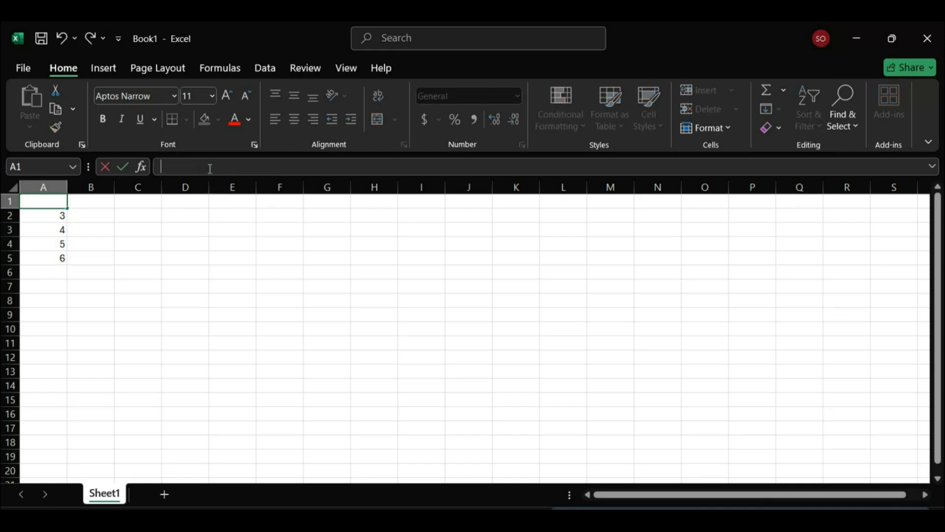
text(the)
key(Return)
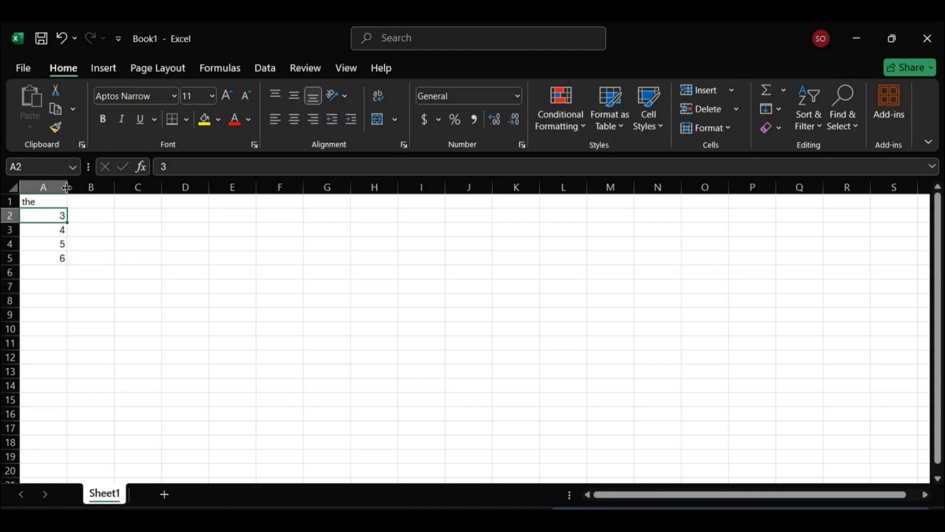
Widen column A slightly and replace the text in cell A1 with "the boy is going to school".
mouse_move(67, 187)
mouse_down()
mouse_move(106, 186)
mouse_move(60, 186)
mouse_move(108, 184)
mouse_move(70, 173)
mouse_up()
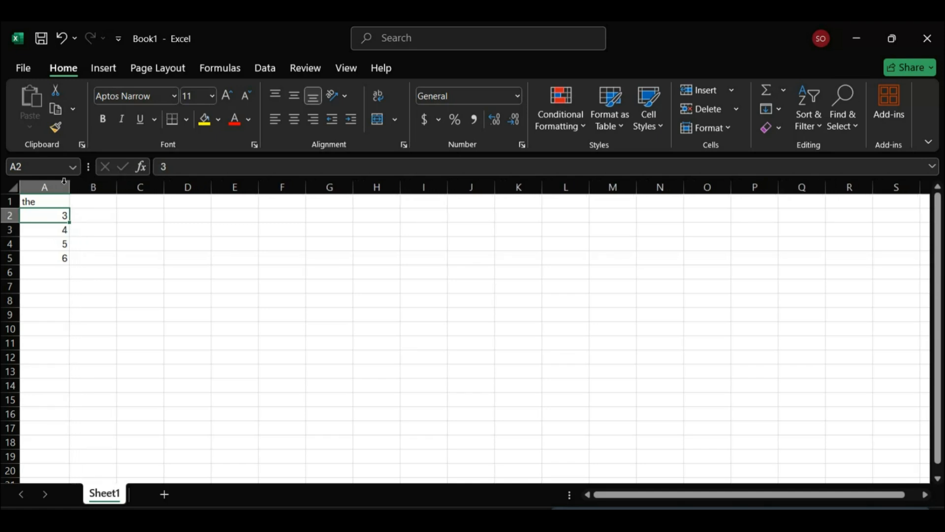
click(47, 201)
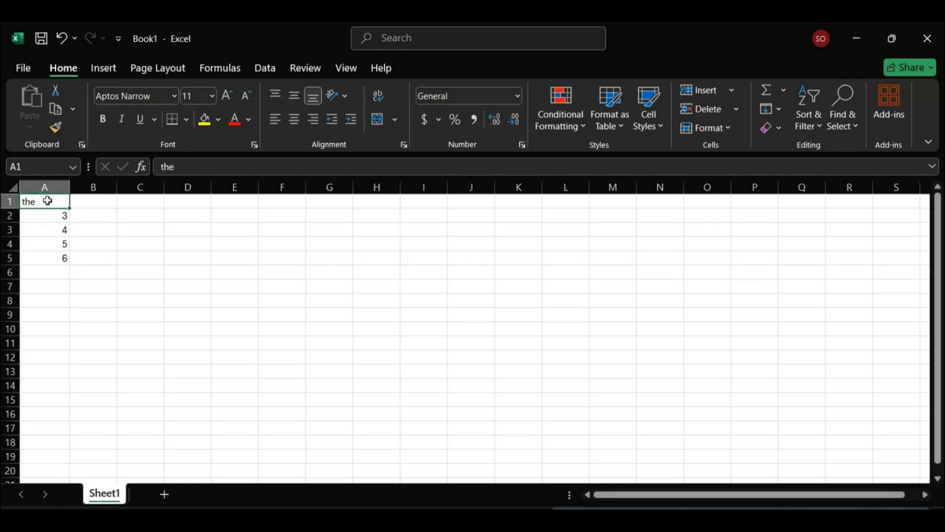
key(BackSpace)
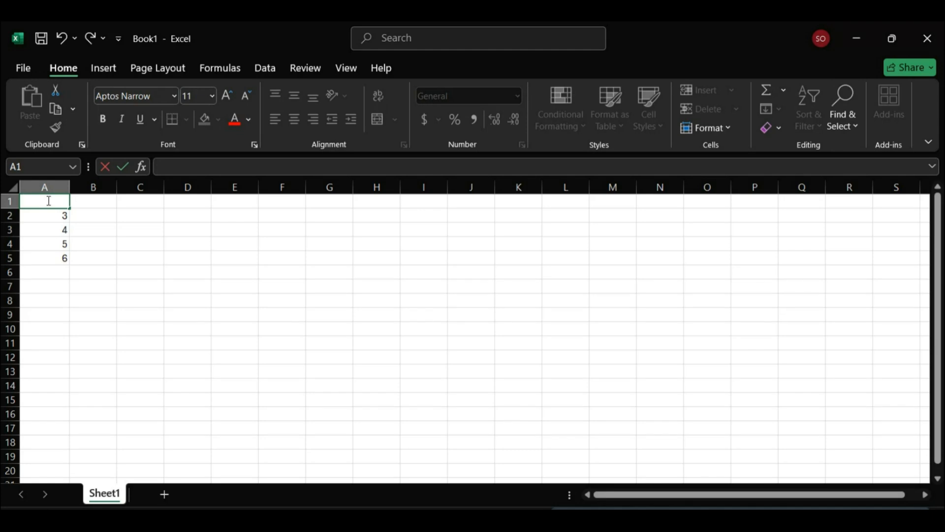
text(the boy is goin)
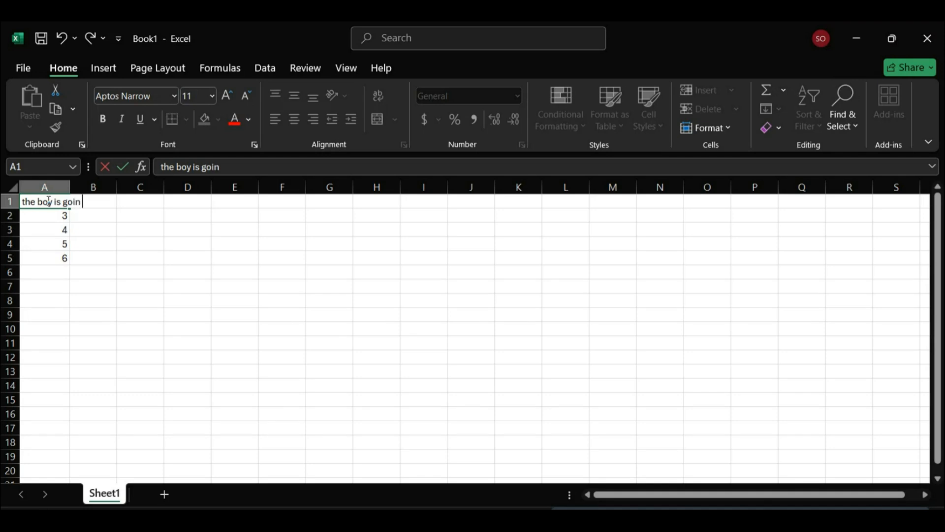
text(g to school)
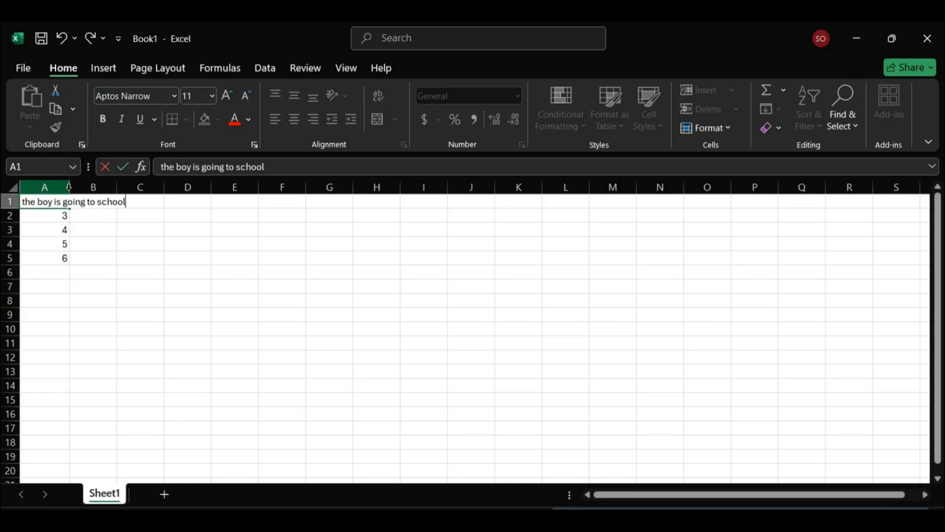
click(91, 240)
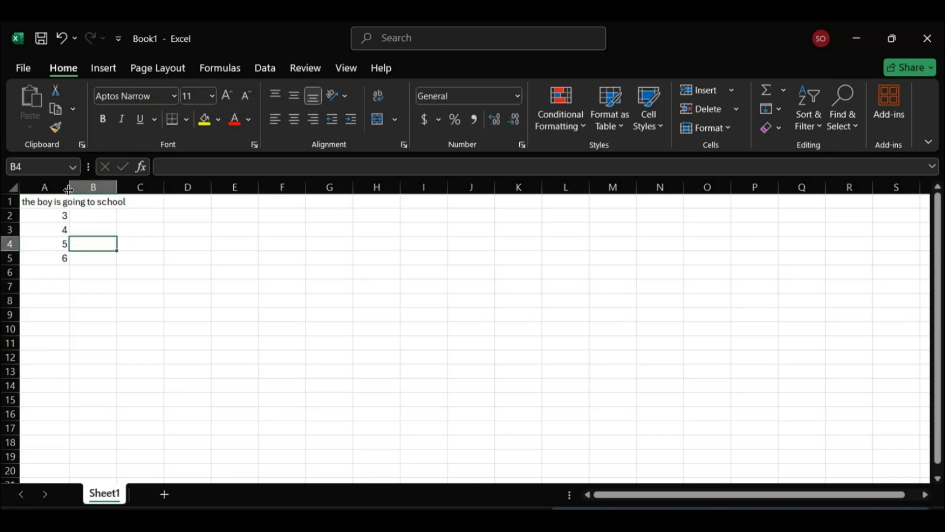
Widen column A to about 19.44 to fit the sentence in A1, and narrow it back to near its previous width.
drag(68, 190, 69, 190)
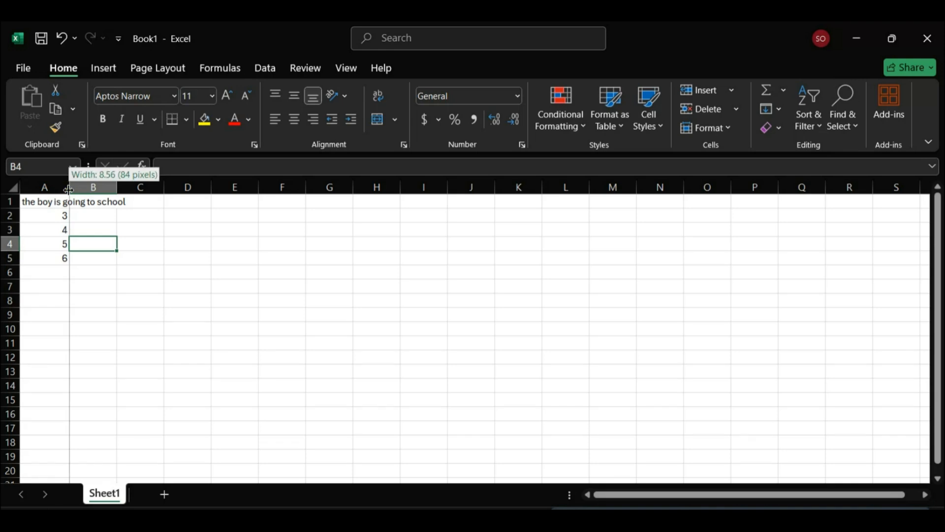
drag(68, 190, 126, 186)
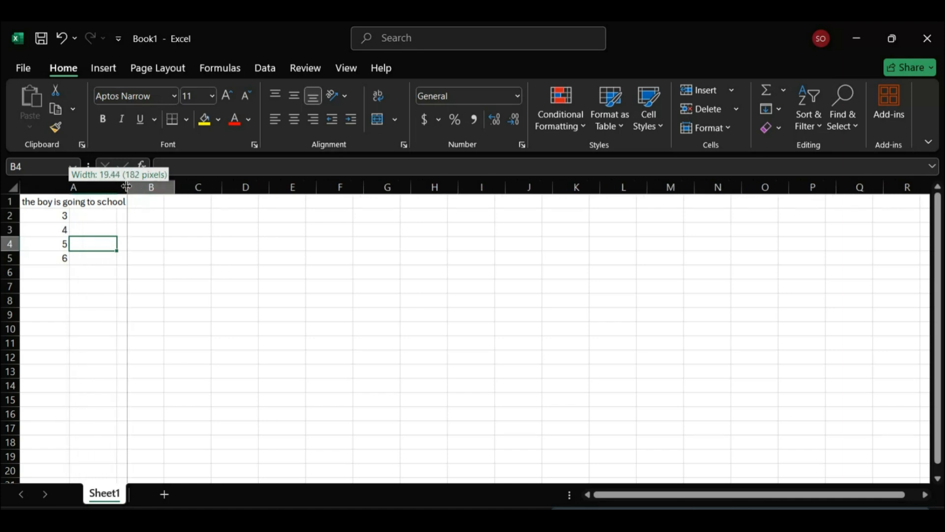
drag(127, 187, 127, 186)
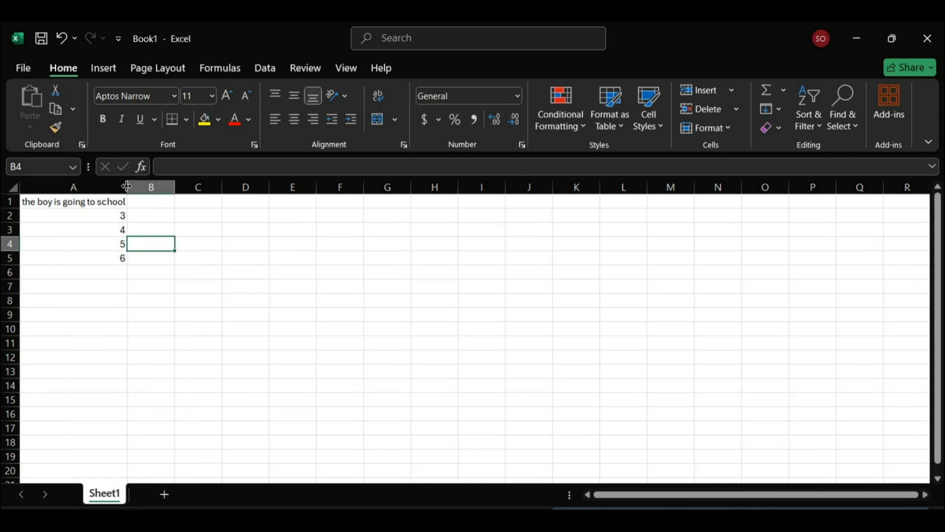
drag(127, 186, 69, 188)
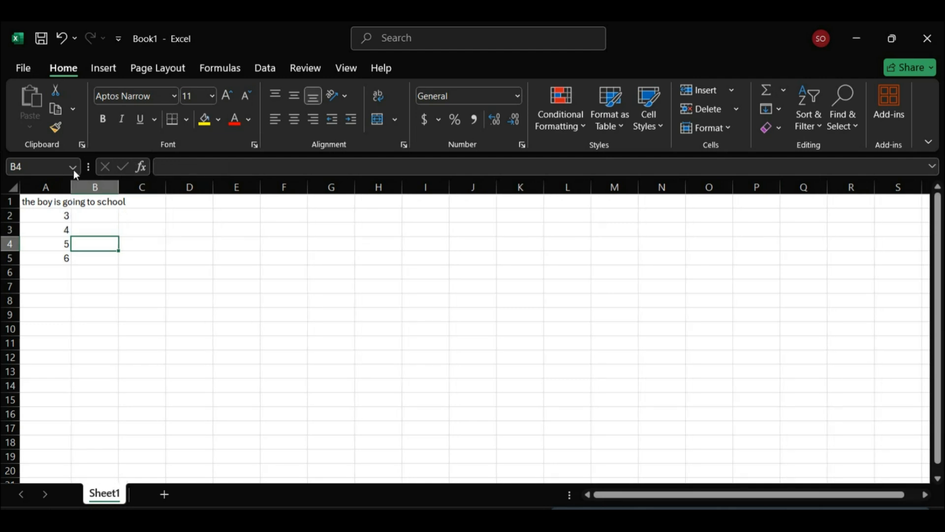
Undo the last two width changes and AutoFit column A to the sentence in A1.
click(61, 39)
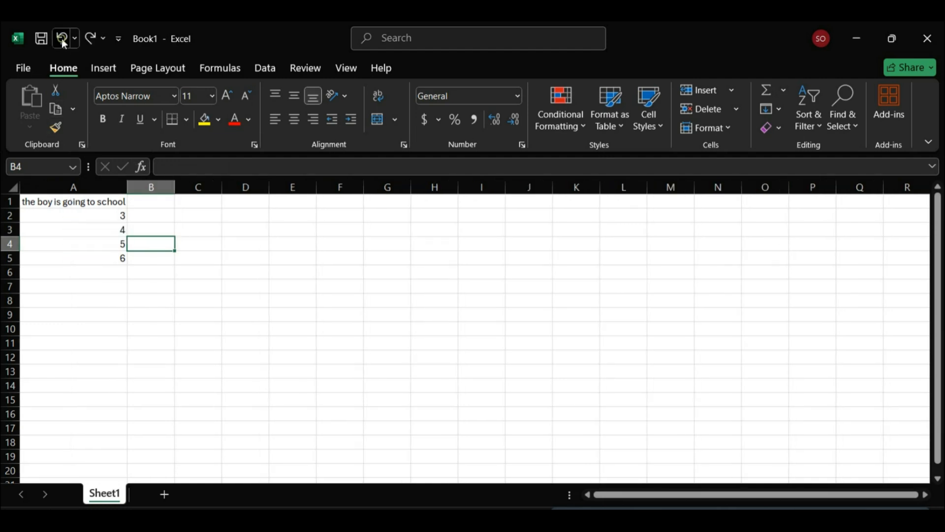
click(61, 40)
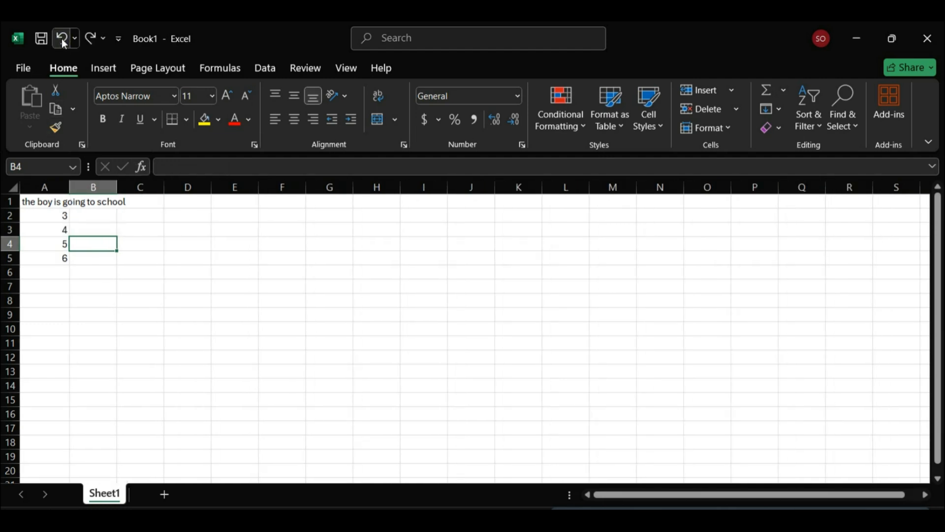
double_click(71, 187)
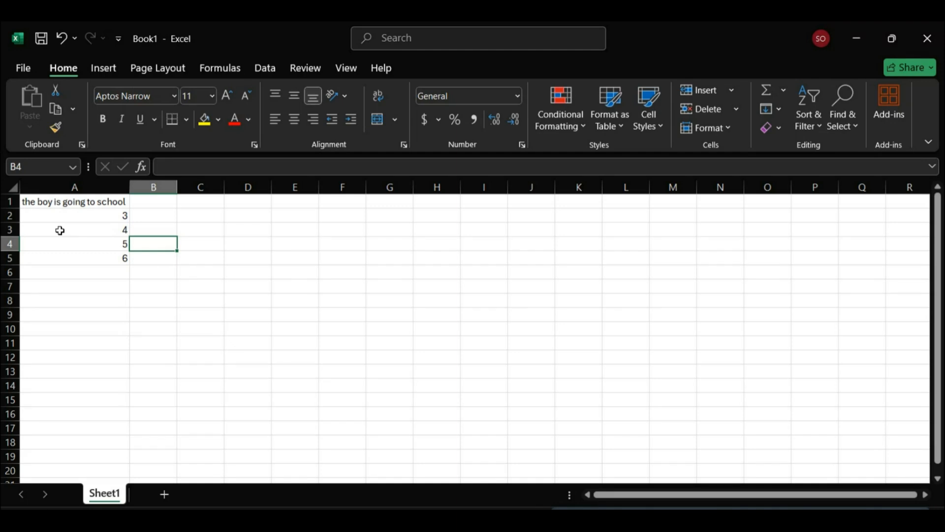
Delete the value 6 from cell A5.
click(89, 261)
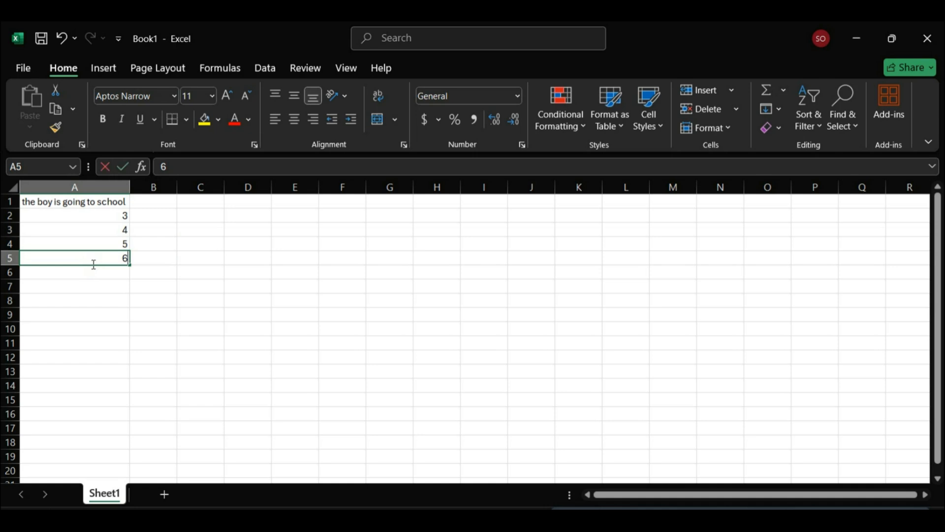
key(BackSpace)
click(103, 298)
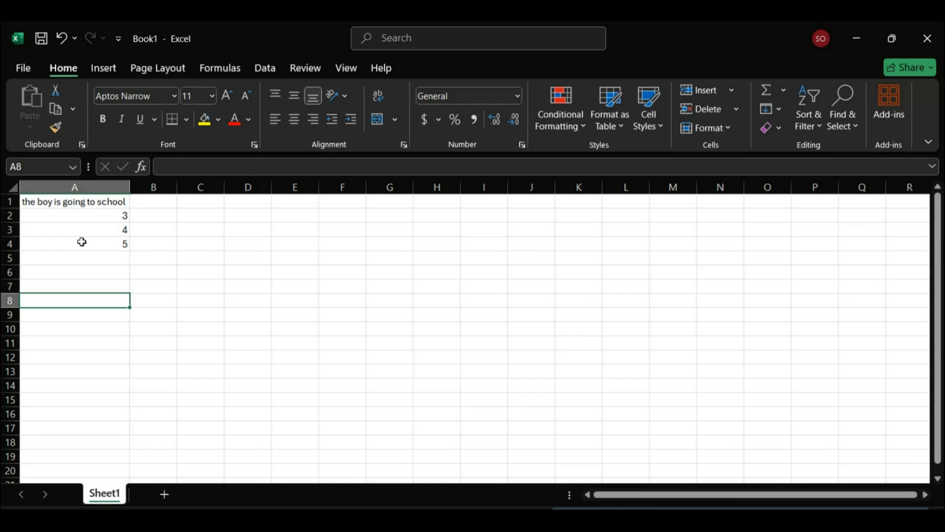
click(75, 203)
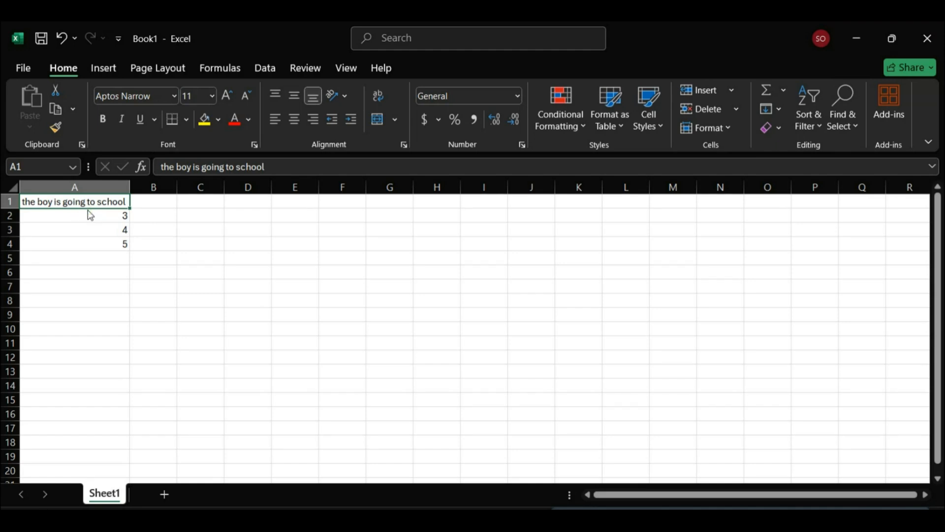
drag(88, 211, 91, 252)
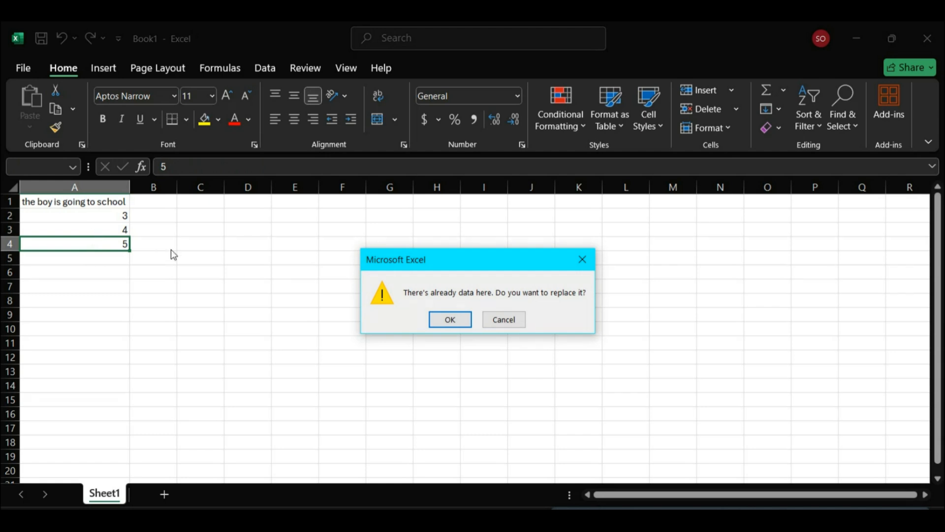
click(493, 317)
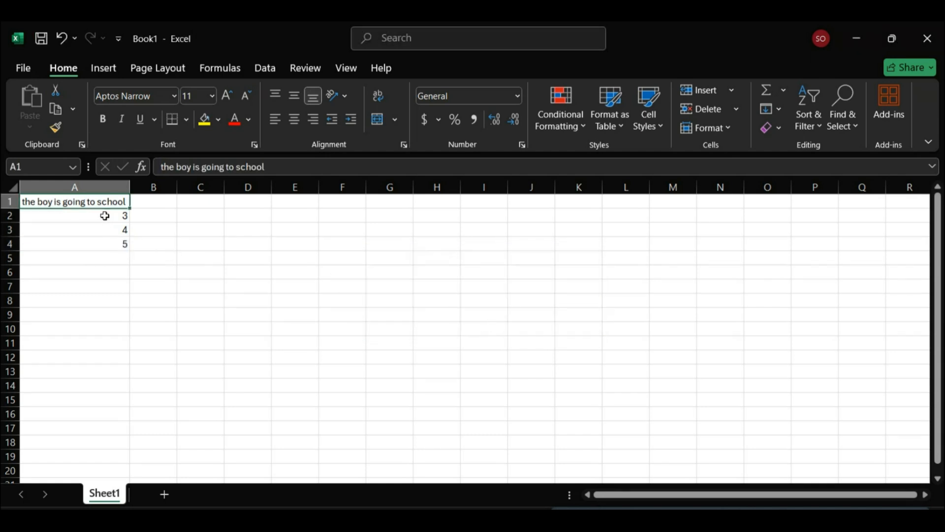
Set the horizontal text alignment of cells A1:A4 to Center.
mouse_move(102, 208)
mouse_down()
mouse_move(103, 234)
mouse_move(106, 209)
mouse_up()
mouse_move(101, 206)
mouse_down()
mouse_move(103, 237)
mouse_move(102, 203)
mouse_up()
drag(100, 203, 101, 242)
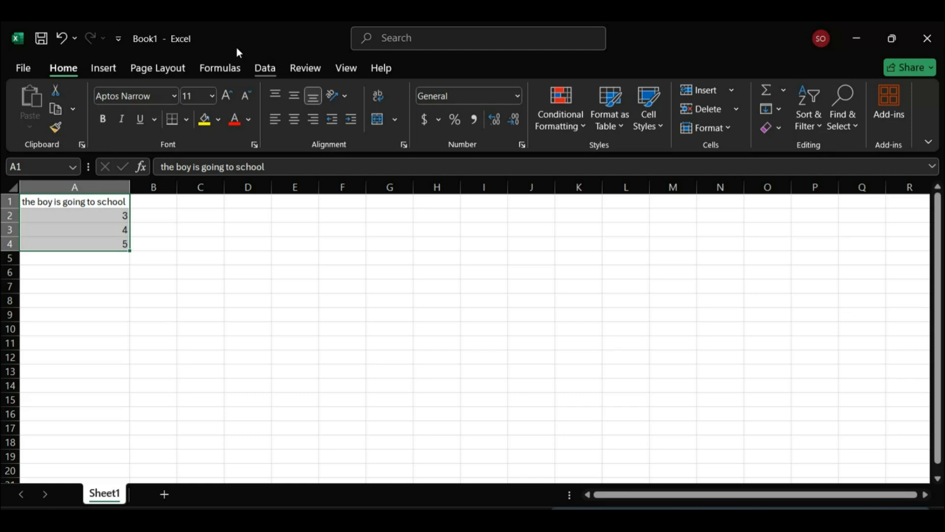
click(347, 97)
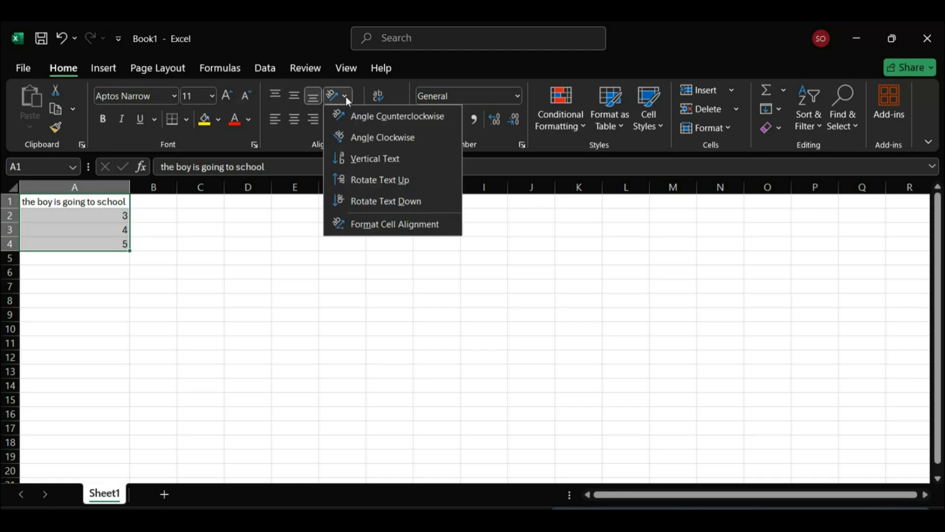
click(294, 143)
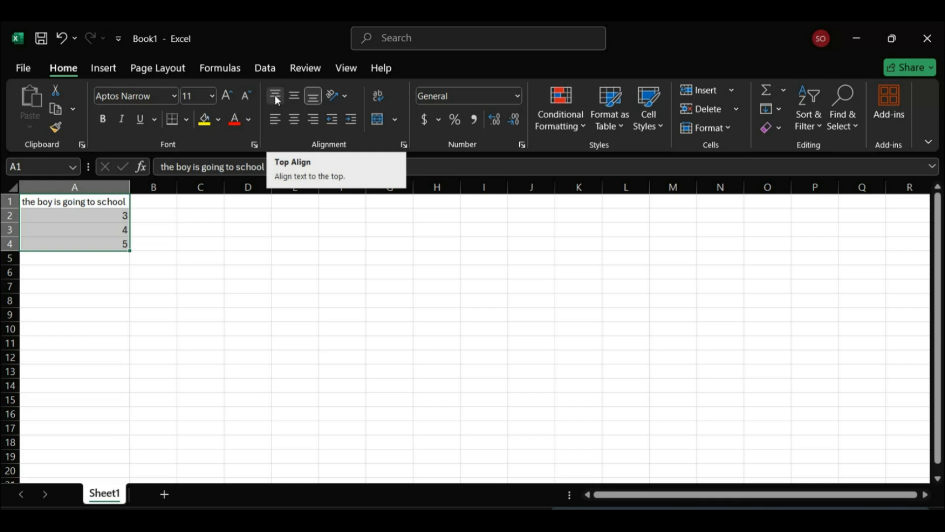
click(404, 144)
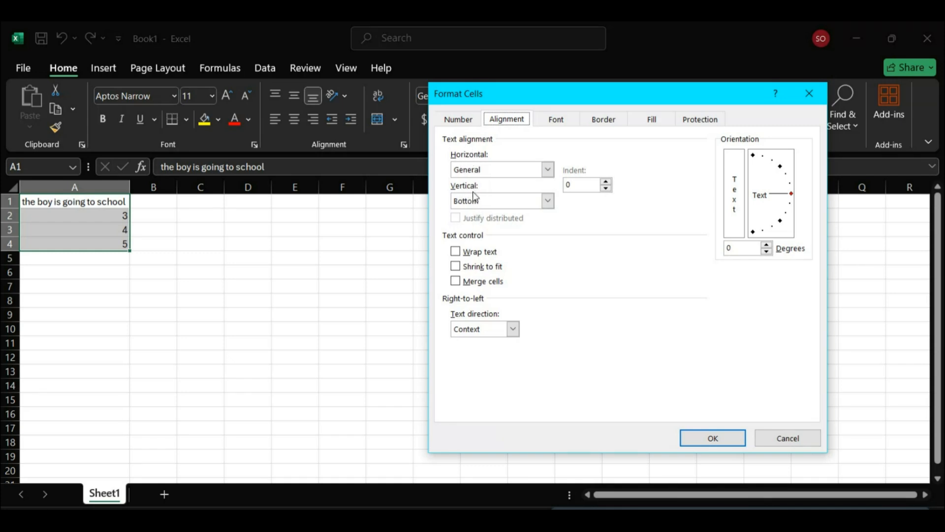
click(548, 169)
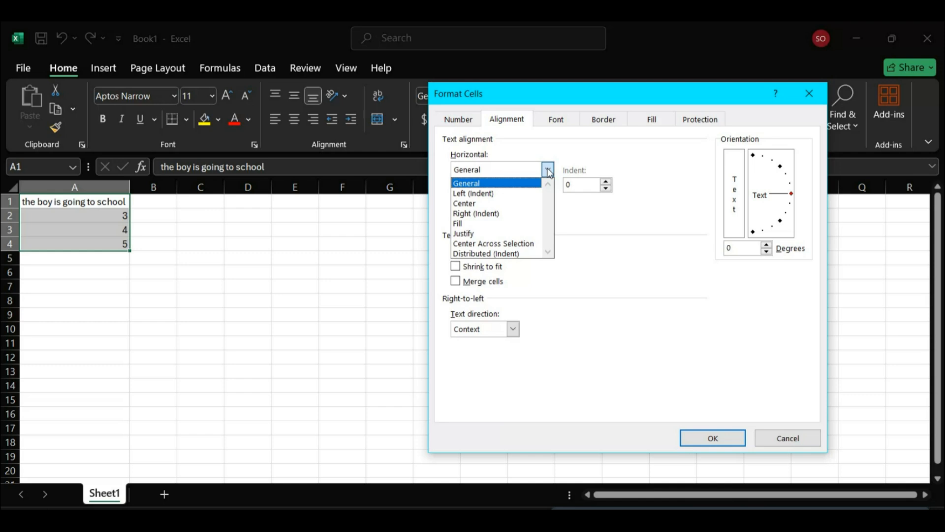
click(478, 203)
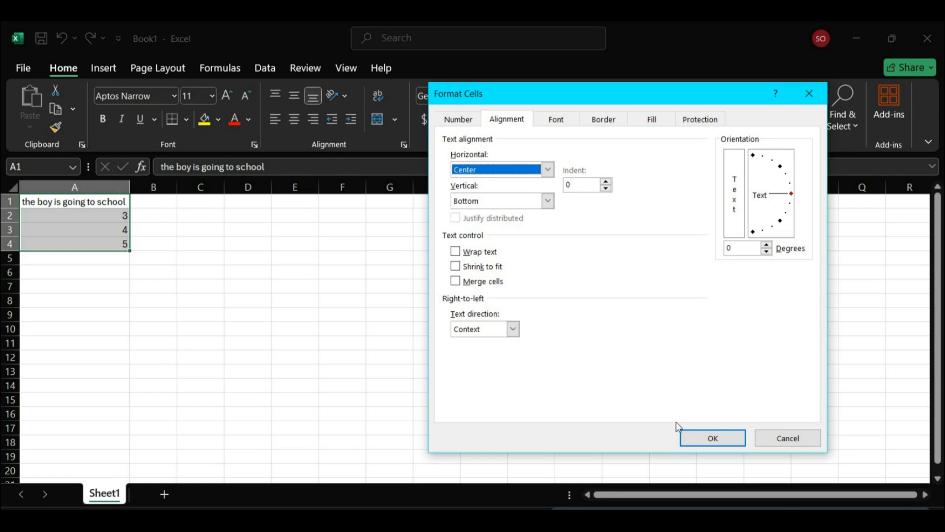
click(710, 439)
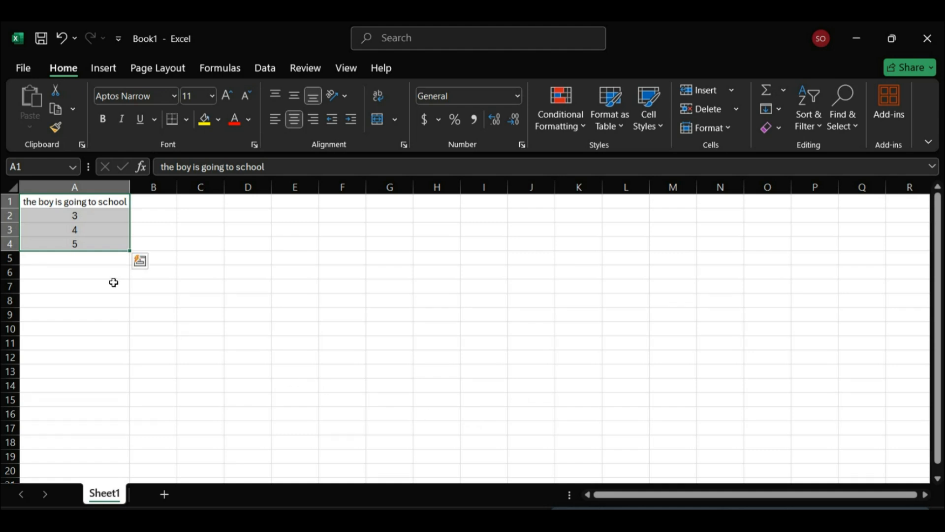
Set the vertical text alignment of cells A1:A6 to Center.
drag(77, 246, 78, 266)
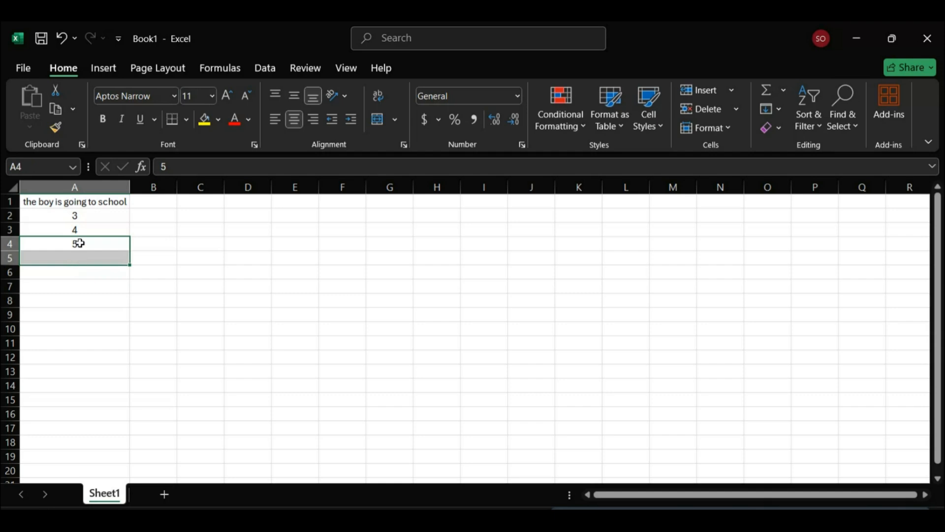
drag(70, 203, 67, 269)
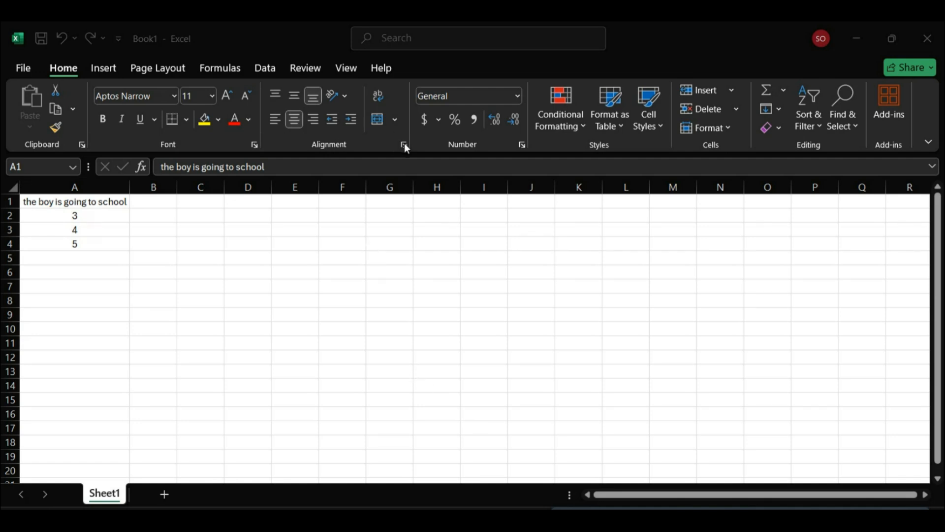
key(Escape)
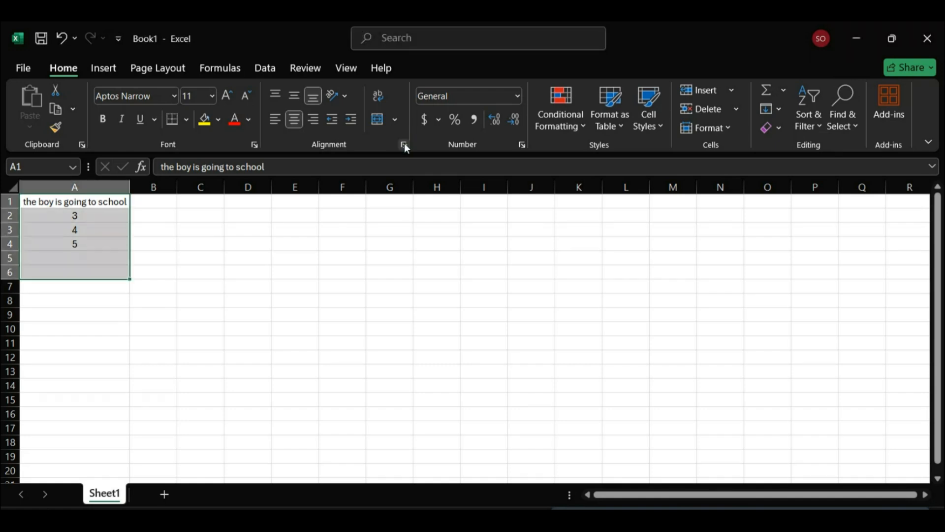
click(405, 147)
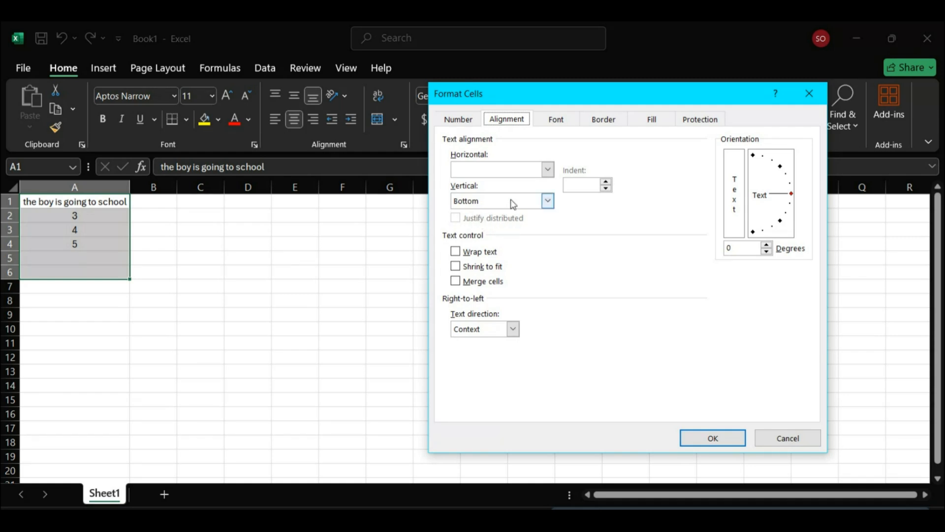
click(547, 201)
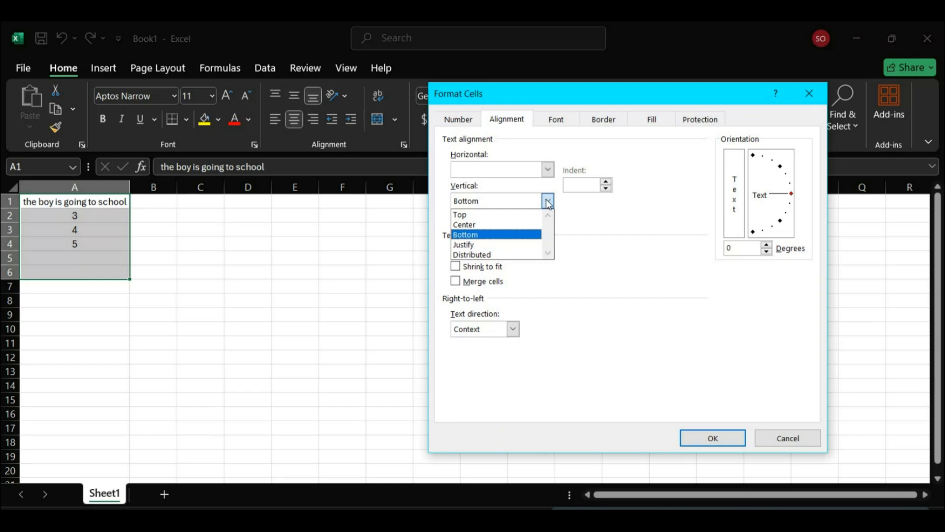
click(524, 224)
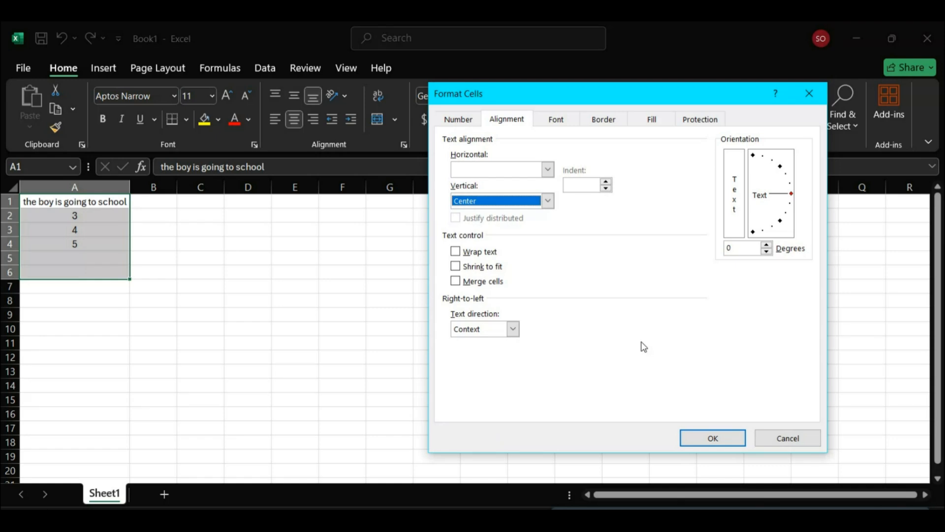
click(698, 435)
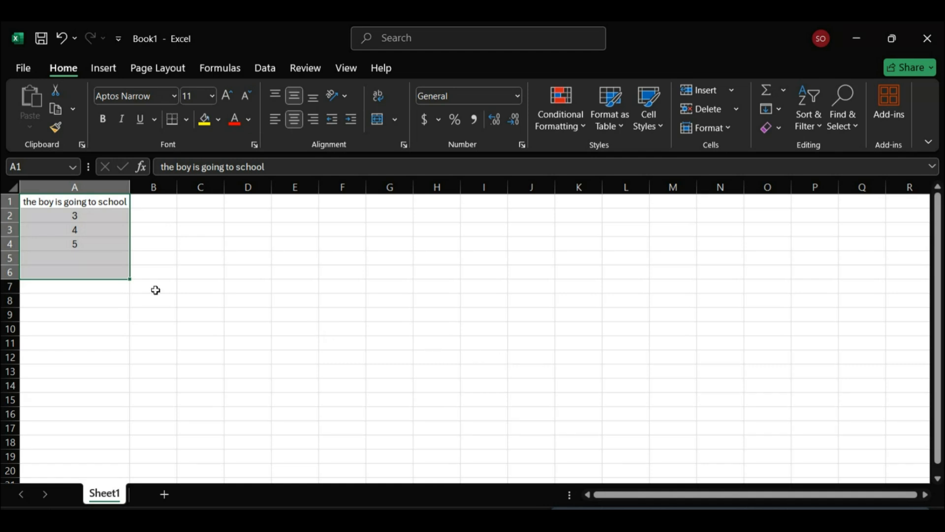
Enter 5 in cell A5 and 6 in cell A6.
click(87, 260)
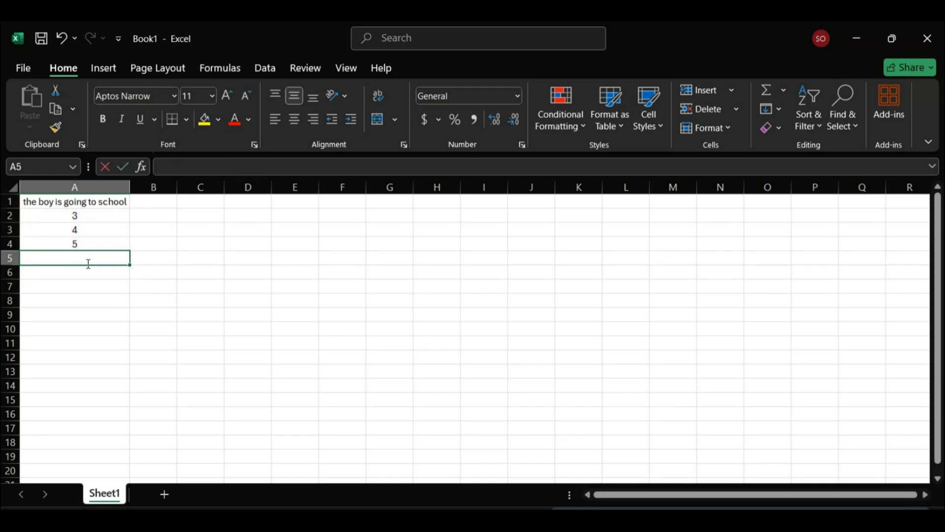
text(5)
key(Return)
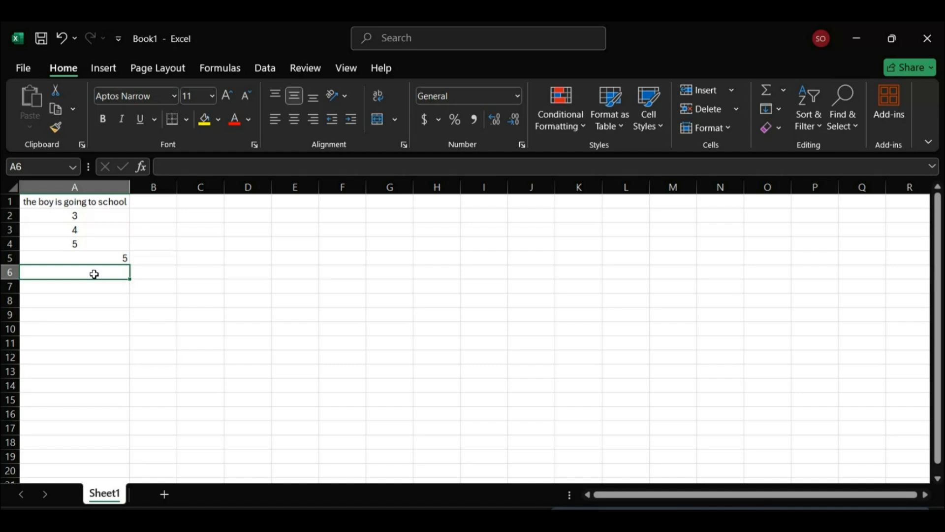
text(6)
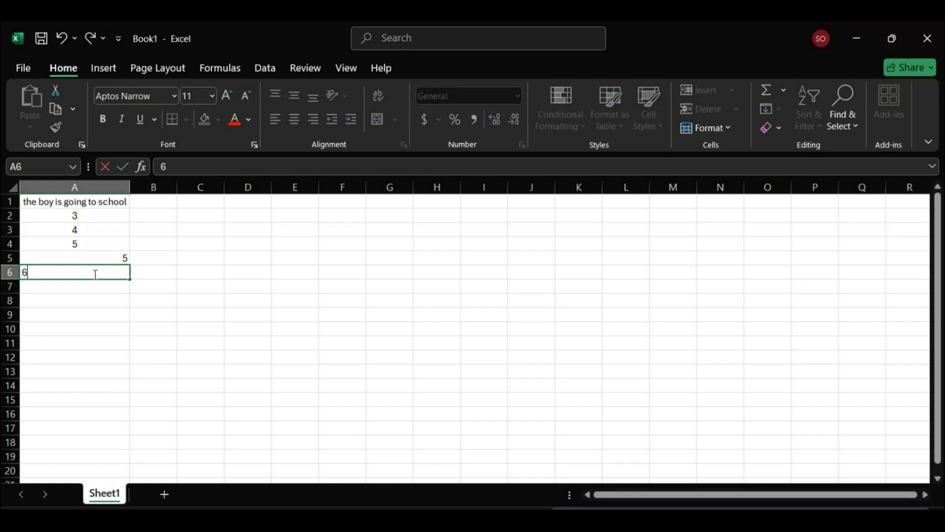
key(Return)
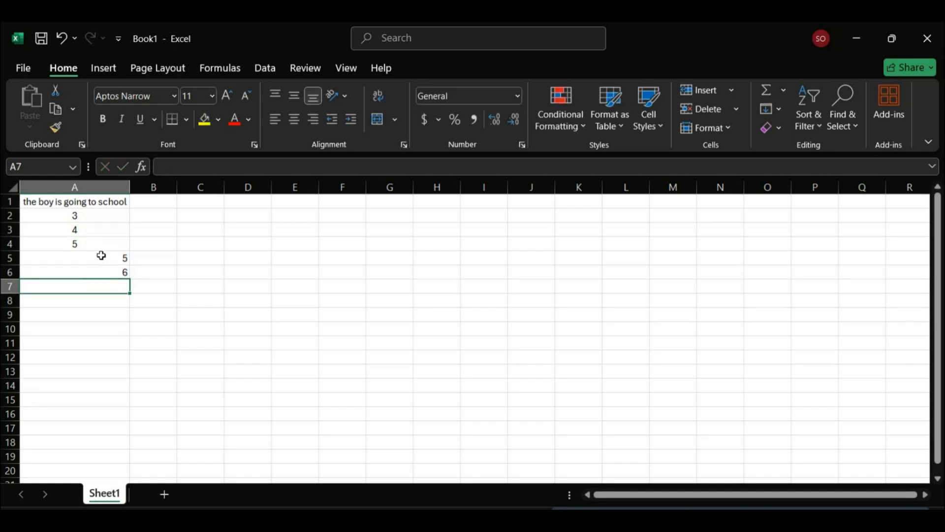
Delete the values from cells A5 and A6.
click(101, 256)
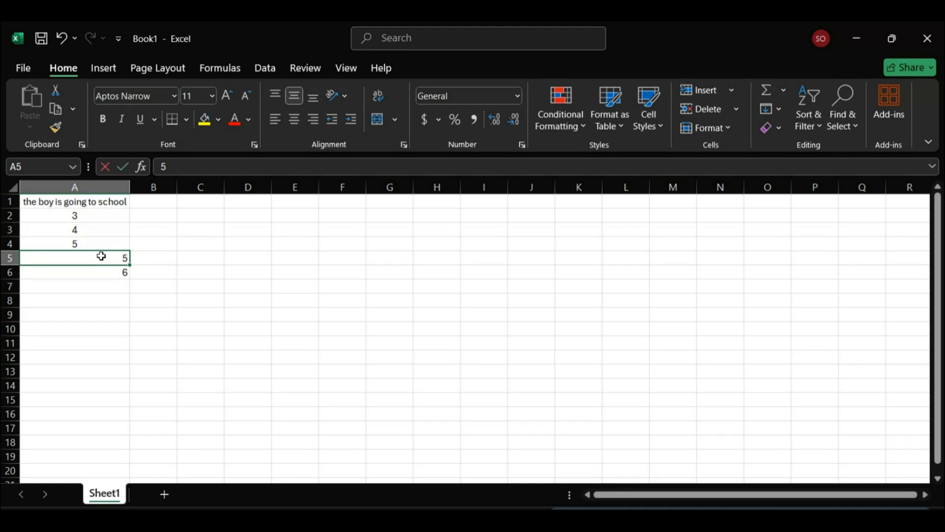
key(BackSpace)
click(107, 273)
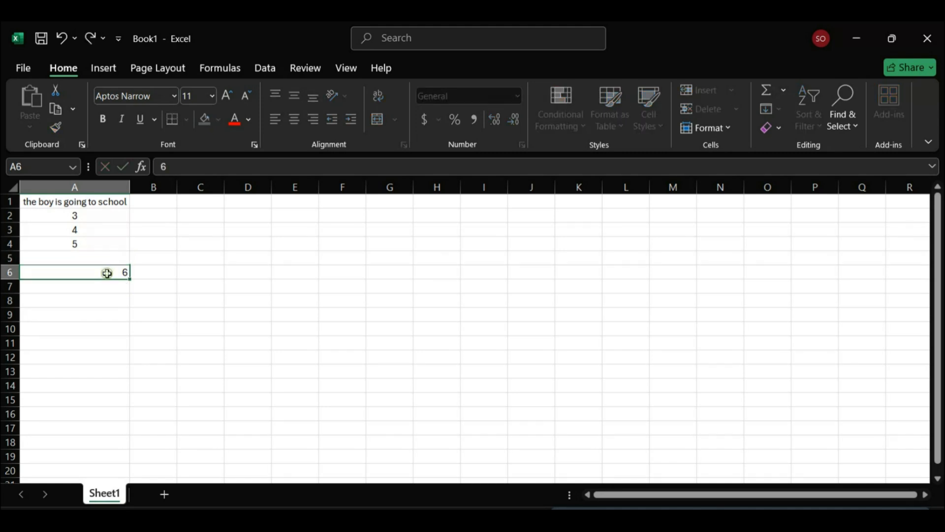
key(BackSpace)
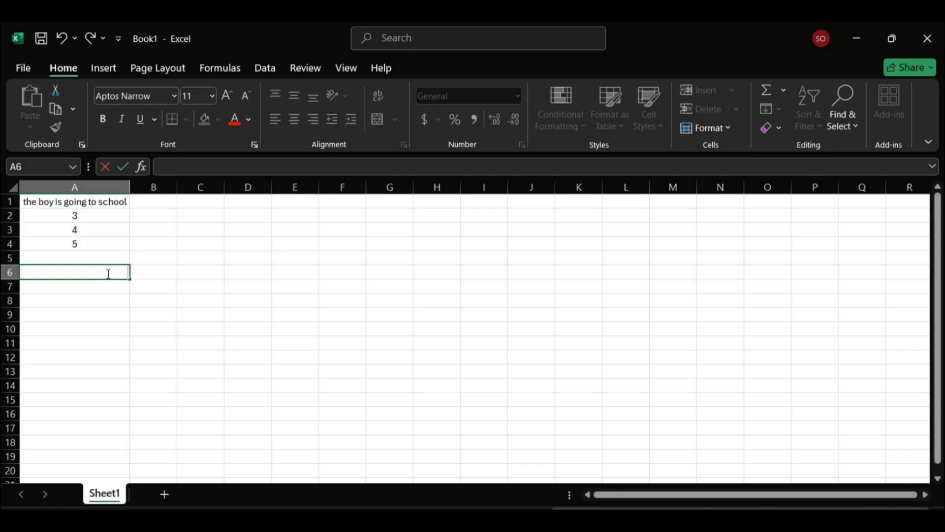
Set the horizontal text alignment of cells A5:A6 to Center.
click(85, 256)
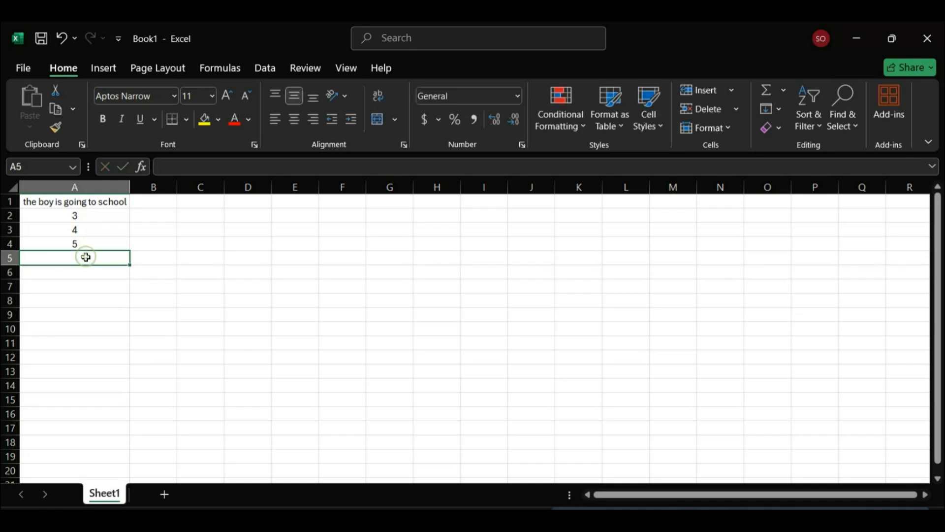
drag(86, 257, 87, 270)
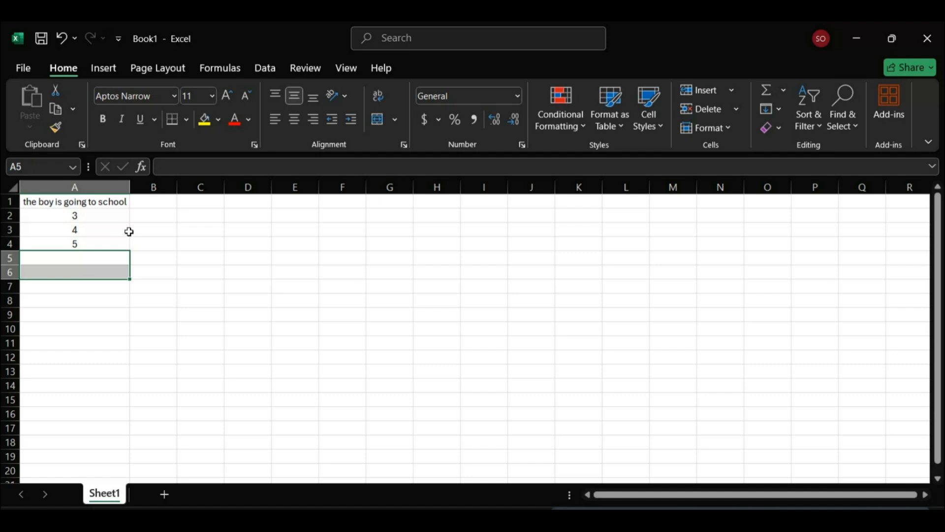
click(404, 145)
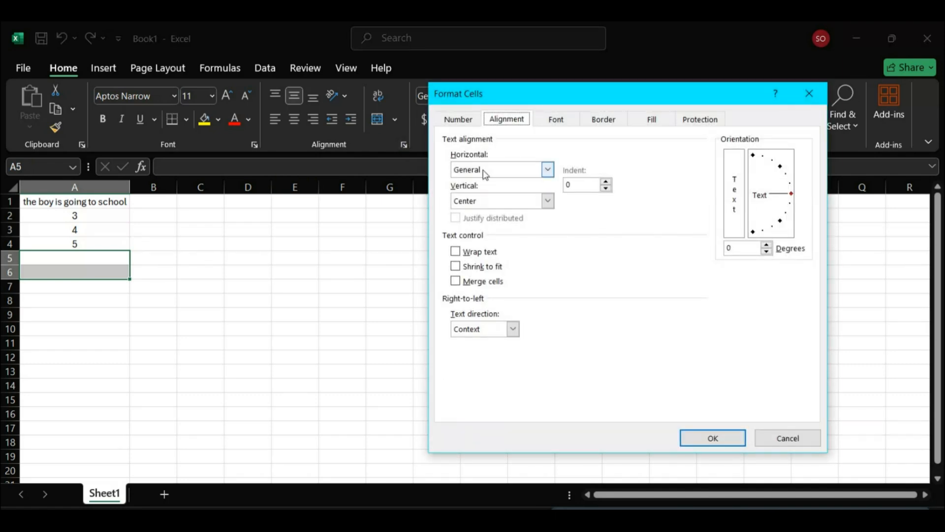
click(546, 169)
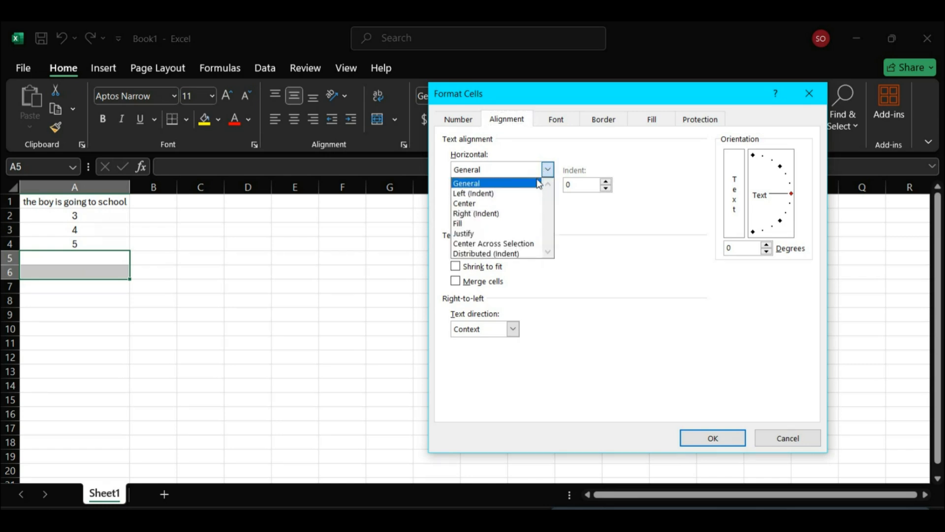
click(517, 203)
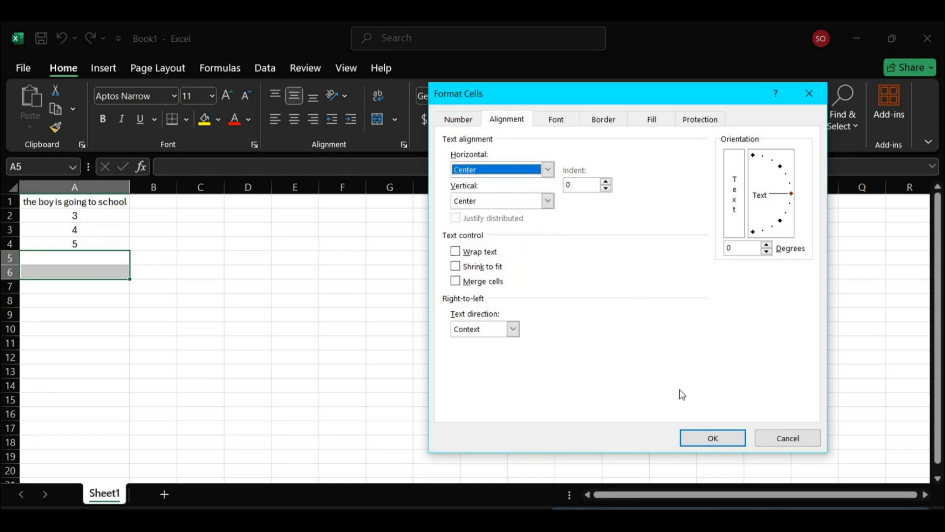
click(707, 436)
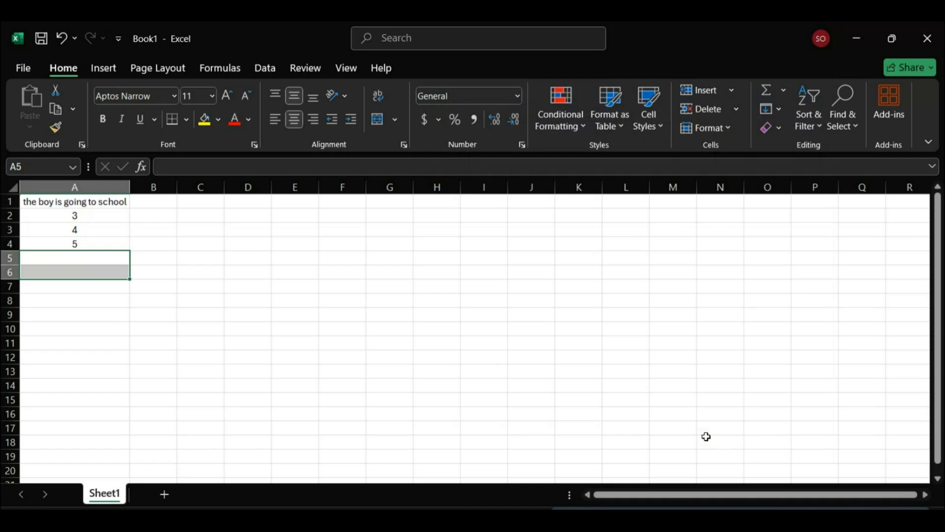
Enter 7 in cell A5 and 9 in cell A6.
click(84, 261)
text(7)
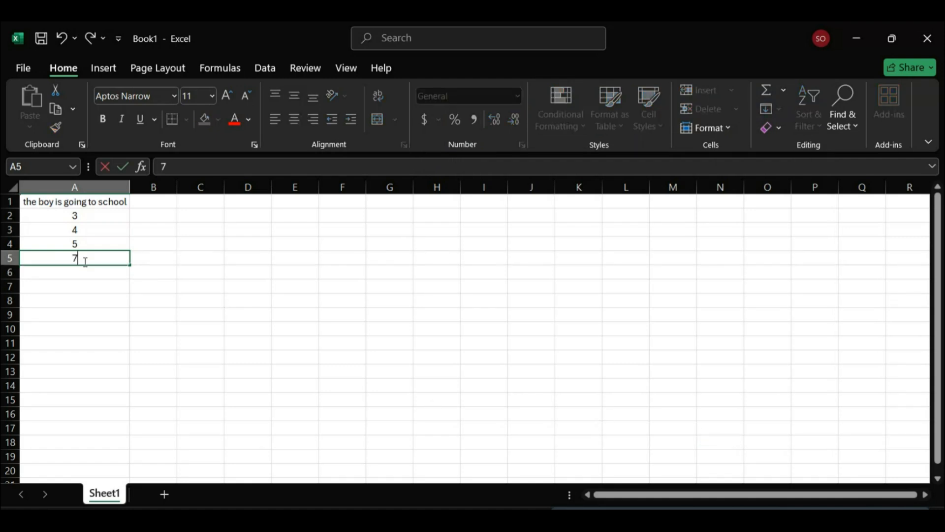
key(Return)
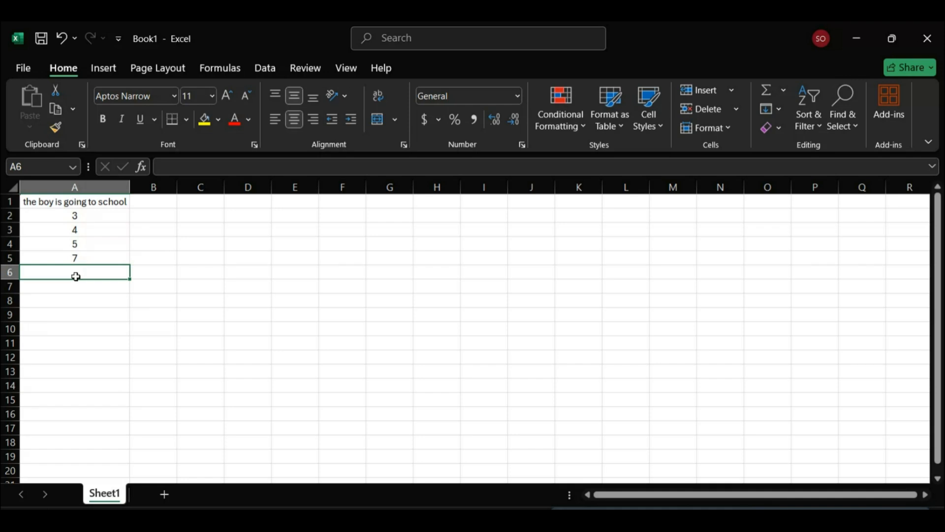
text(9)
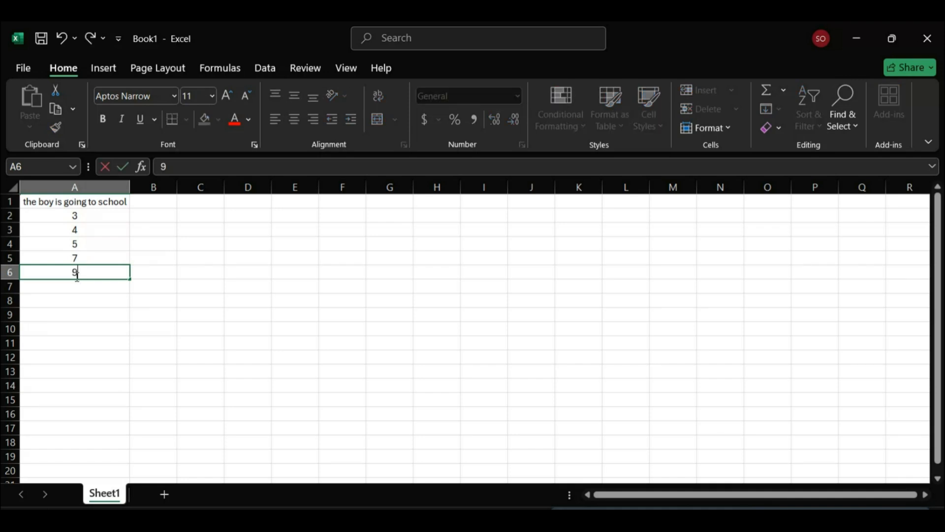
key(Return)
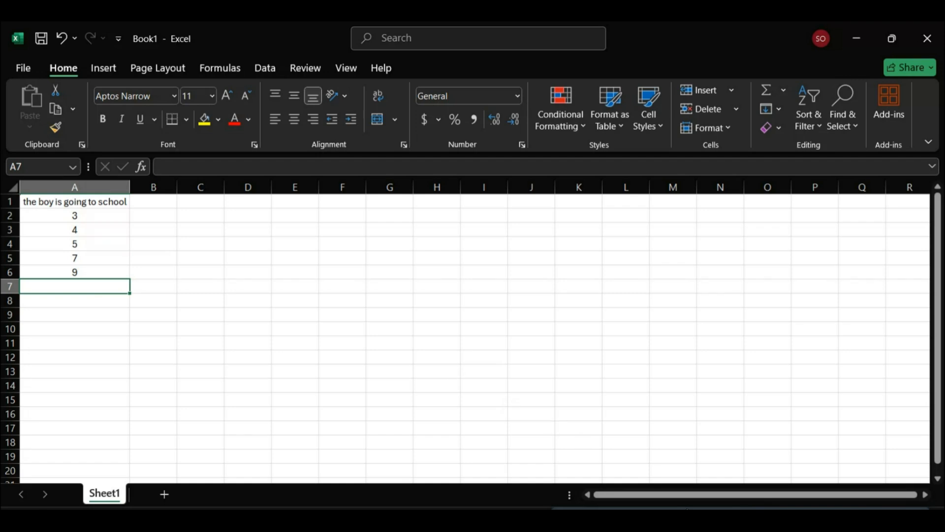
click(722, 508)
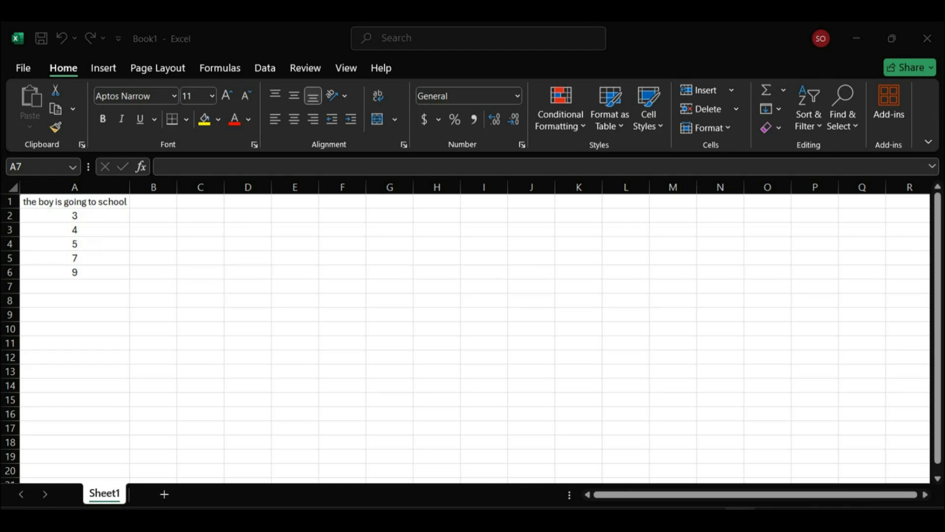
click(865, 514)
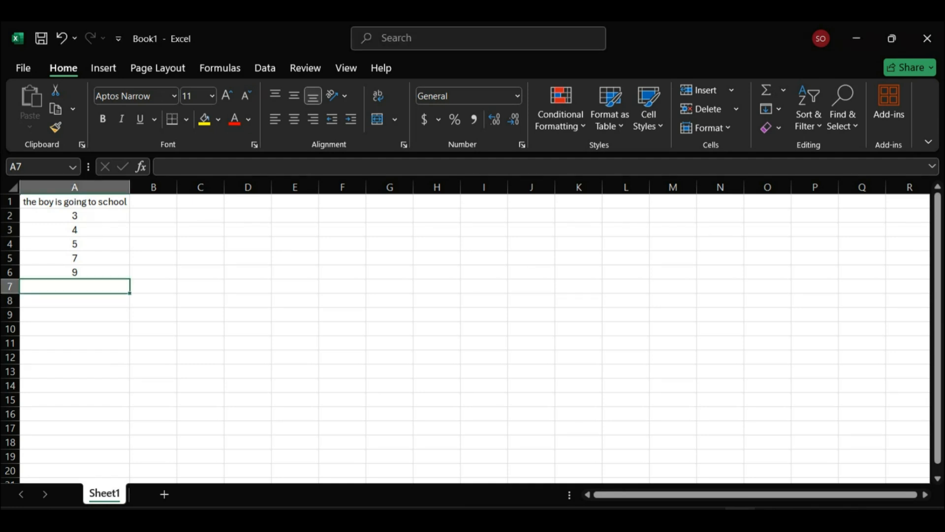
click(871, 514)
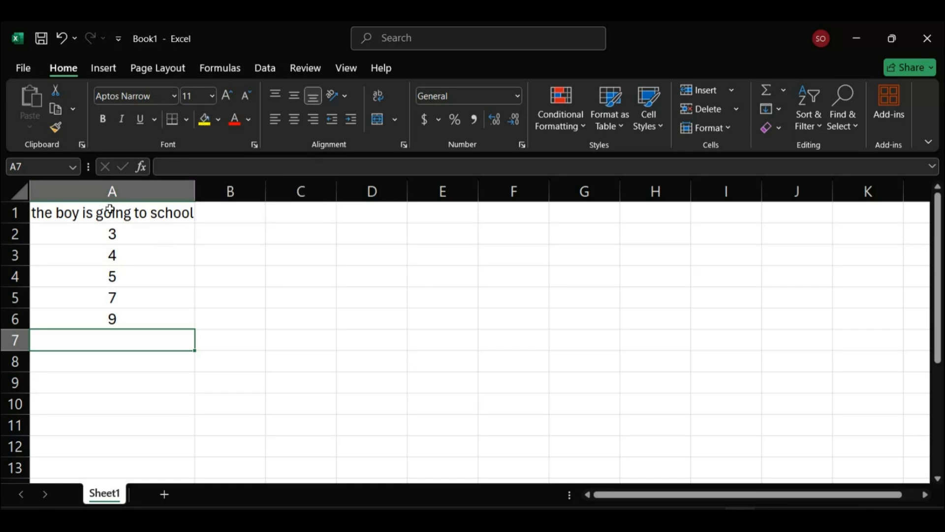
Set the font color of cell A1 to standard Orange, with high-contrast only turned off, and fill the cell with Dark Red.
mouse_move(109, 209)
mouse_down()
mouse_move(112, 235)
mouse_move(120, 213)
mouse_up()
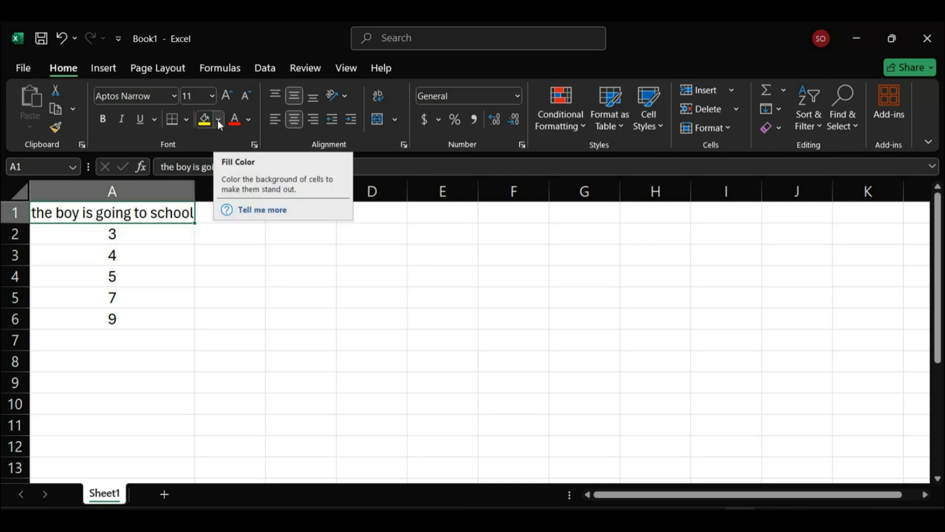
click(249, 121)
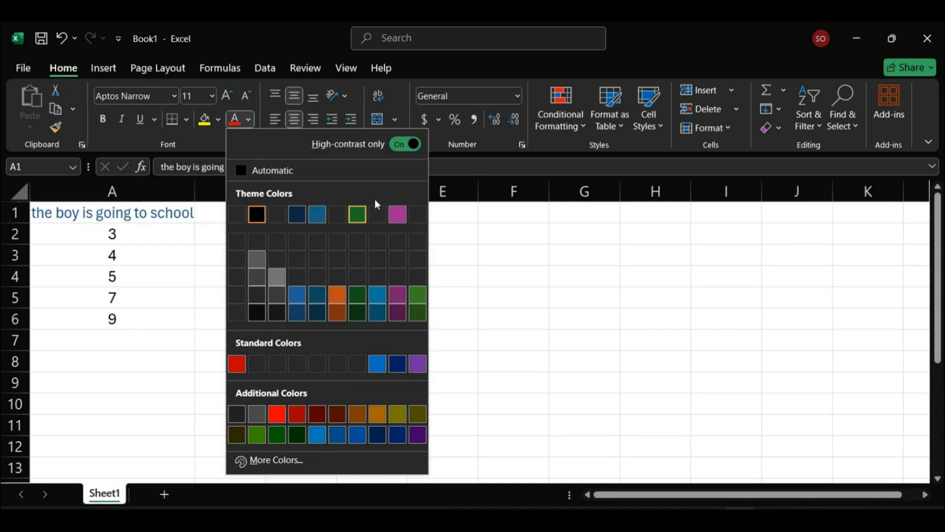
click(409, 145)
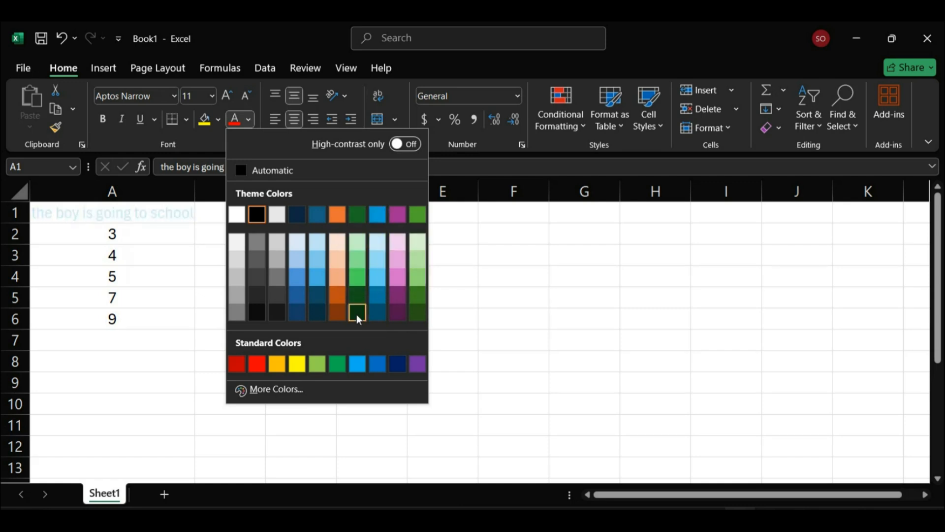
click(280, 364)
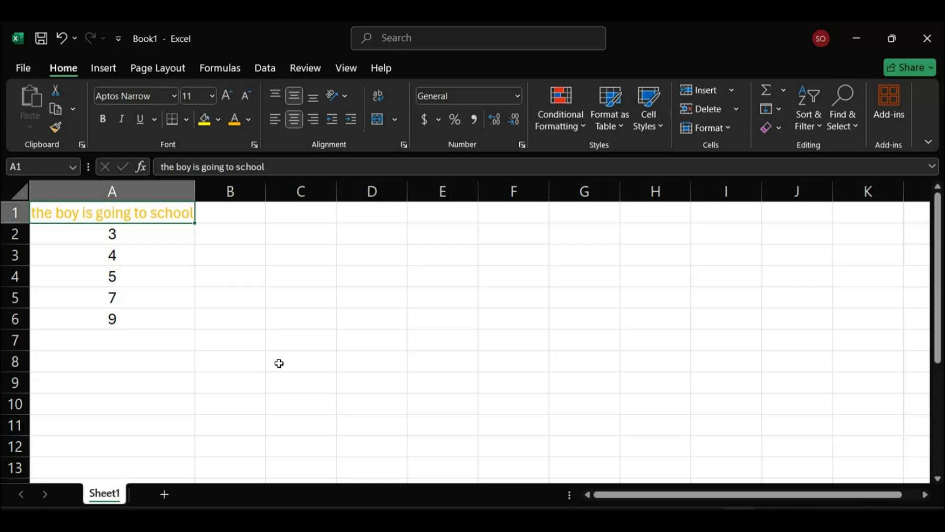
click(219, 124)
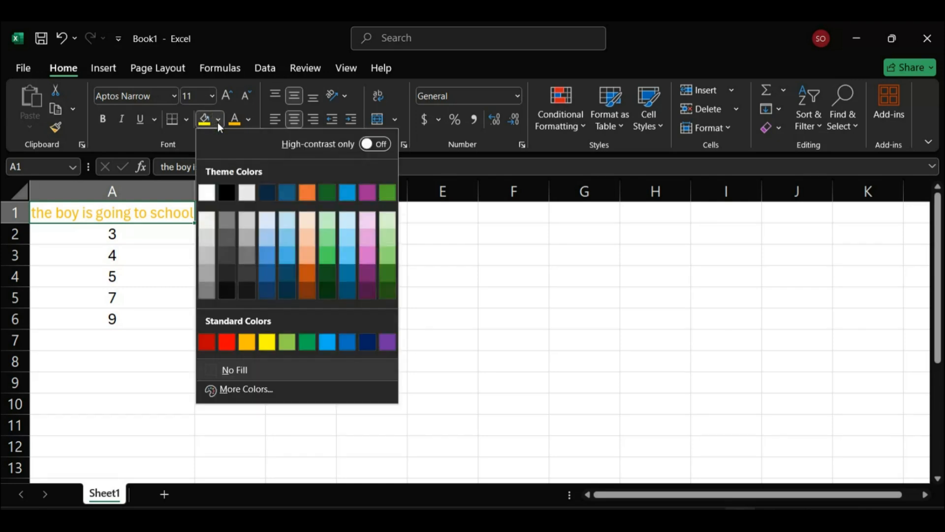
click(208, 343)
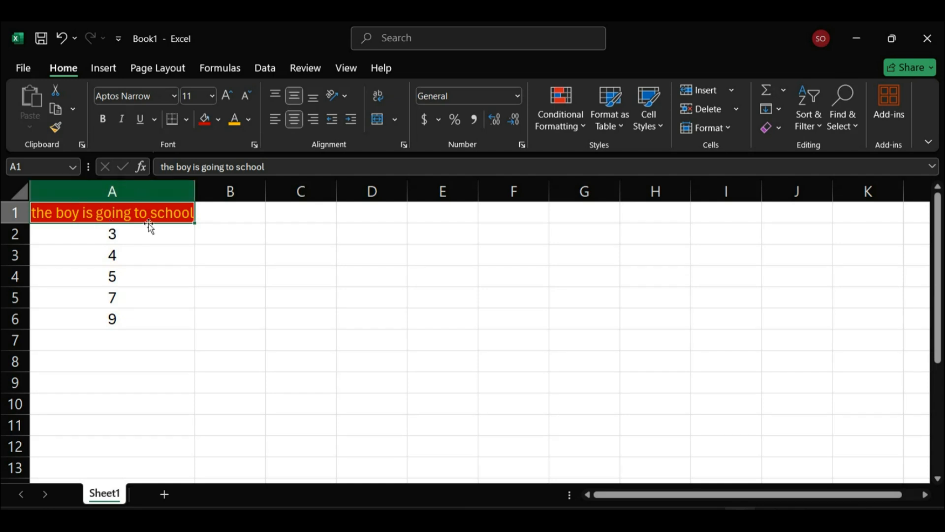
Look through the available font sizes and change the font of cell A1 to Bahnschrift Condensed.
click(212, 96)
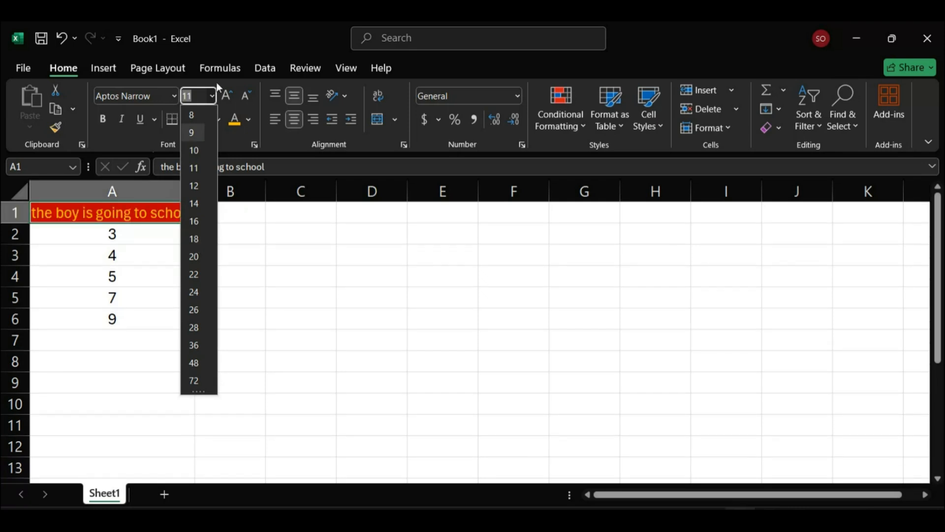
click(211, 97)
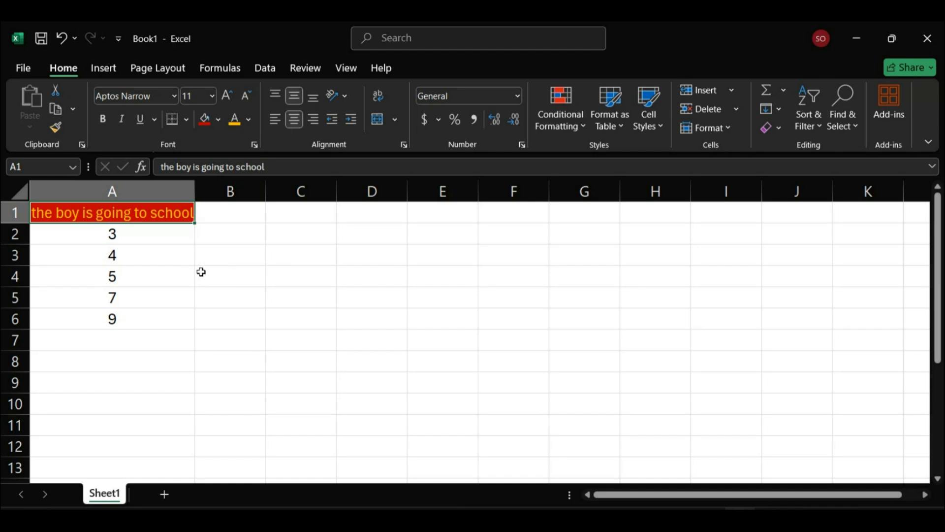
click(174, 95)
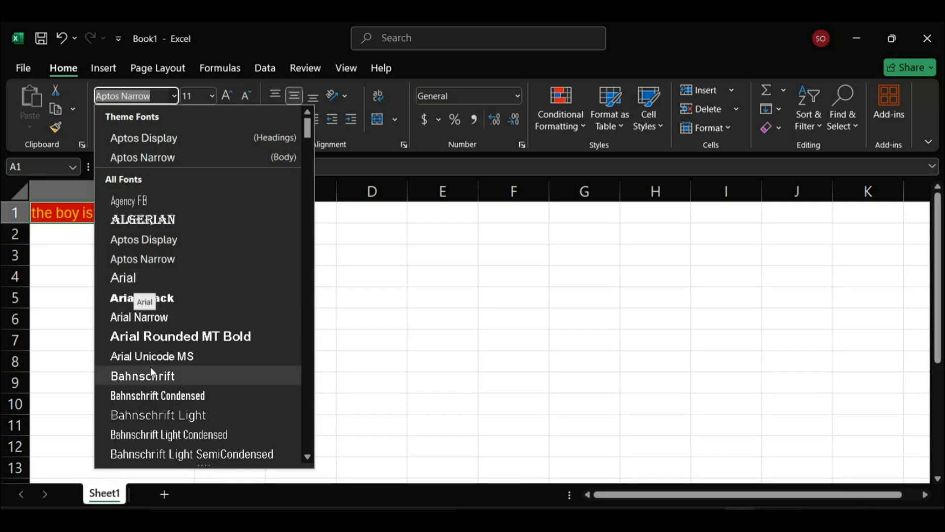
click(158, 403)
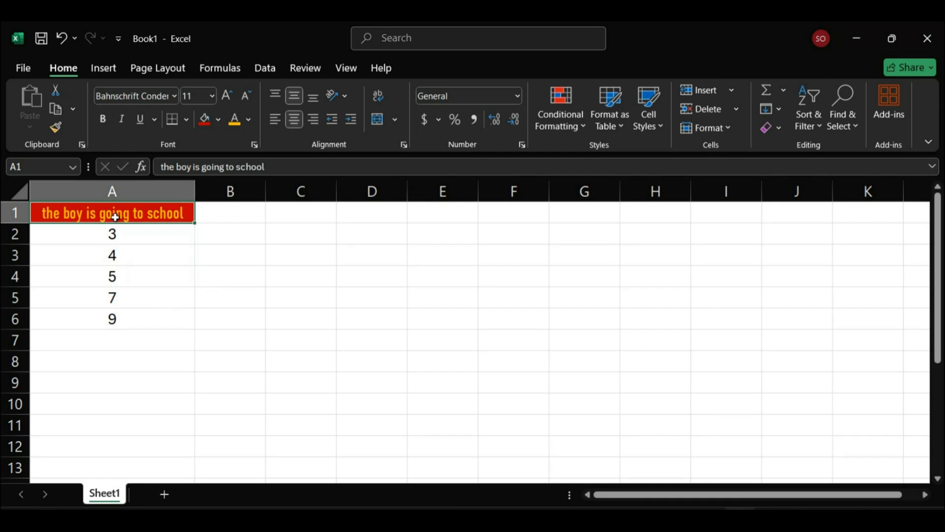
Fill cells A1:A6 with the standard Green color and deselect the range.
drag(115, 217, 112, 317)
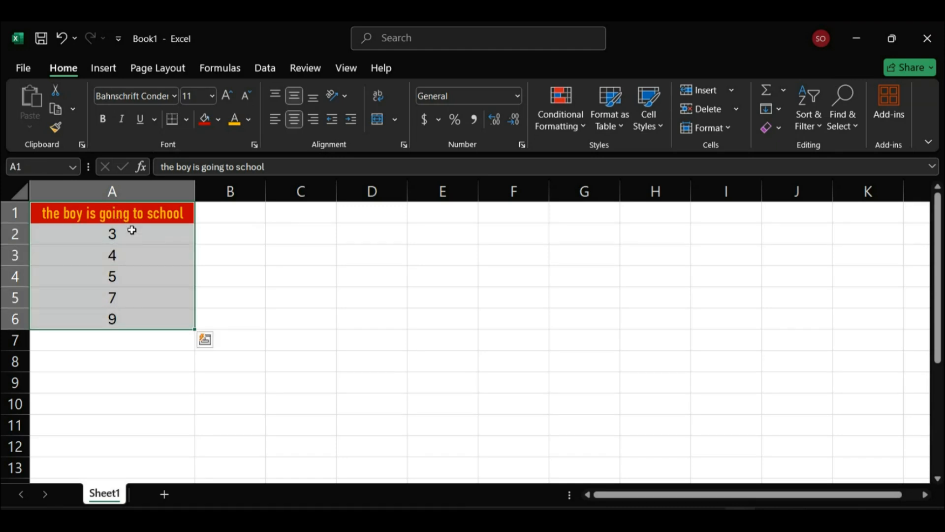
click(216, 122)
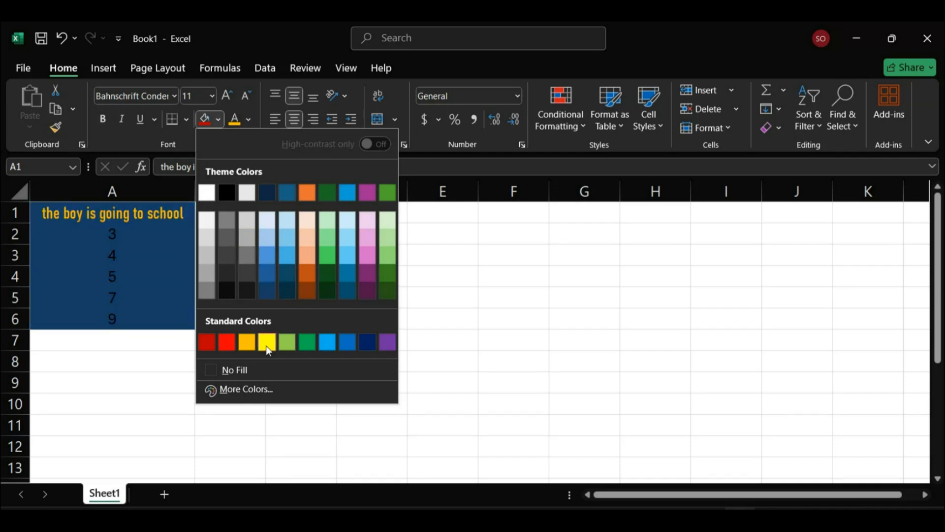
click(308, 343)
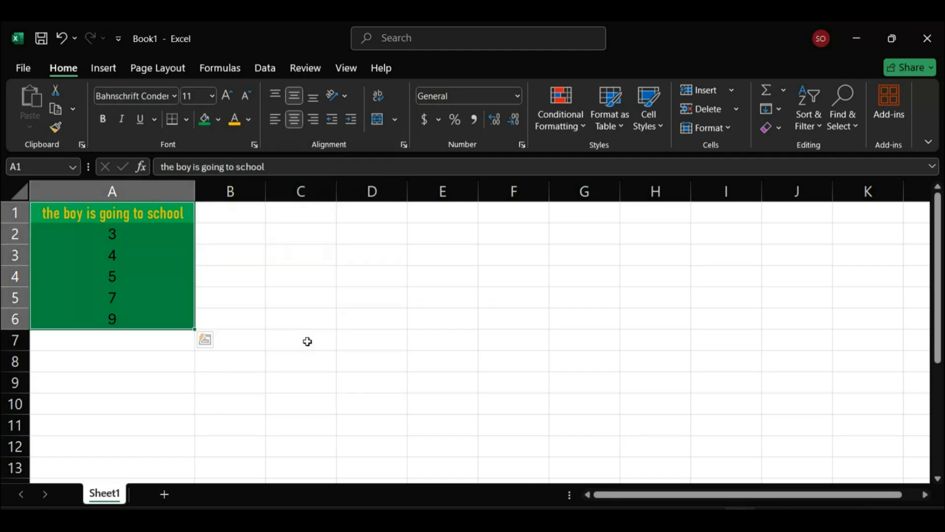
click(308, 341)
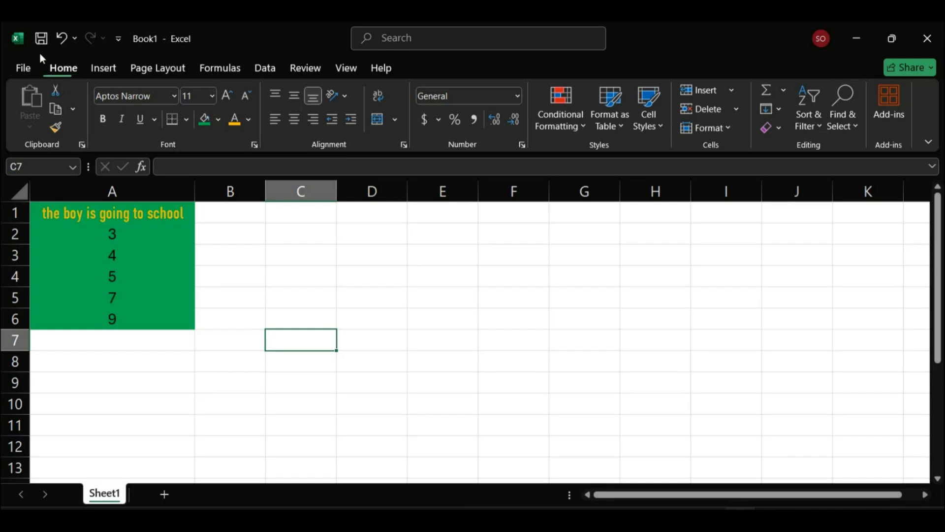
View the Save As locations and the file save dialog, and return to the worksheet without saving.
click(22, 73)
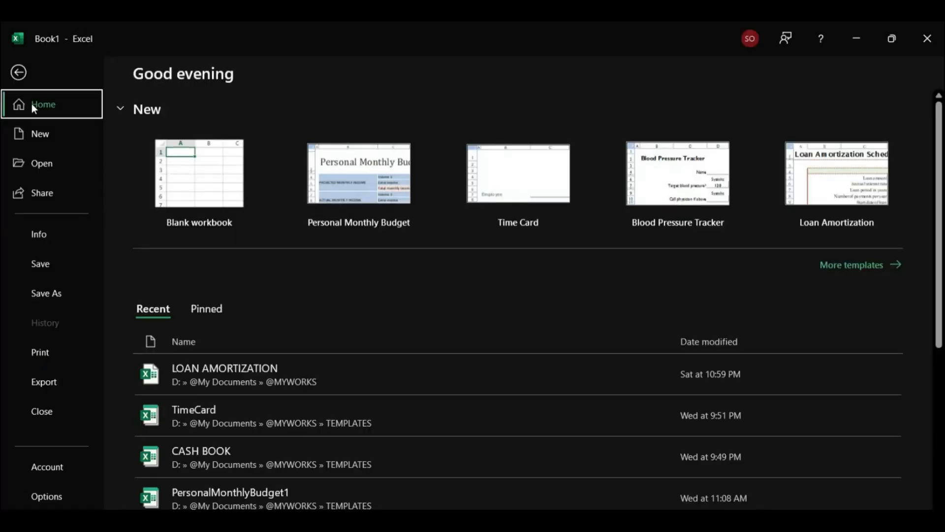
click(48, 293)
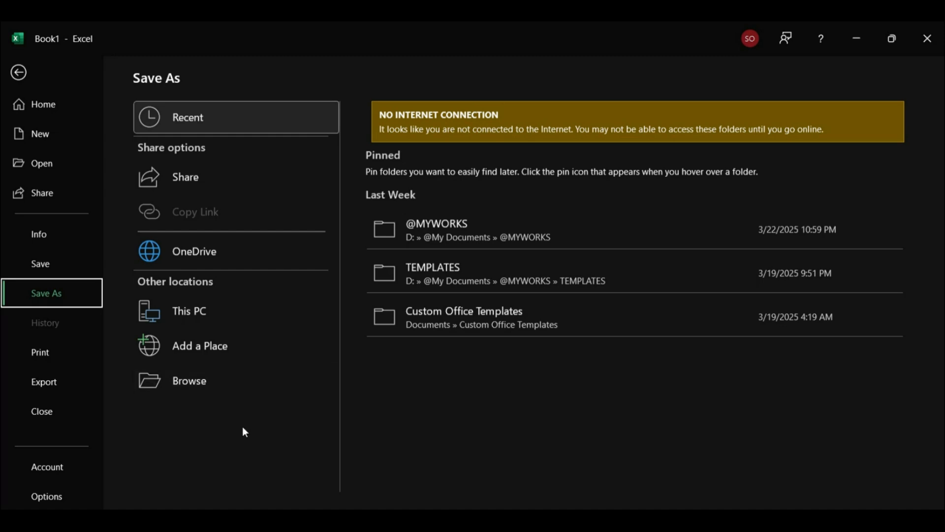
click(309, 389)
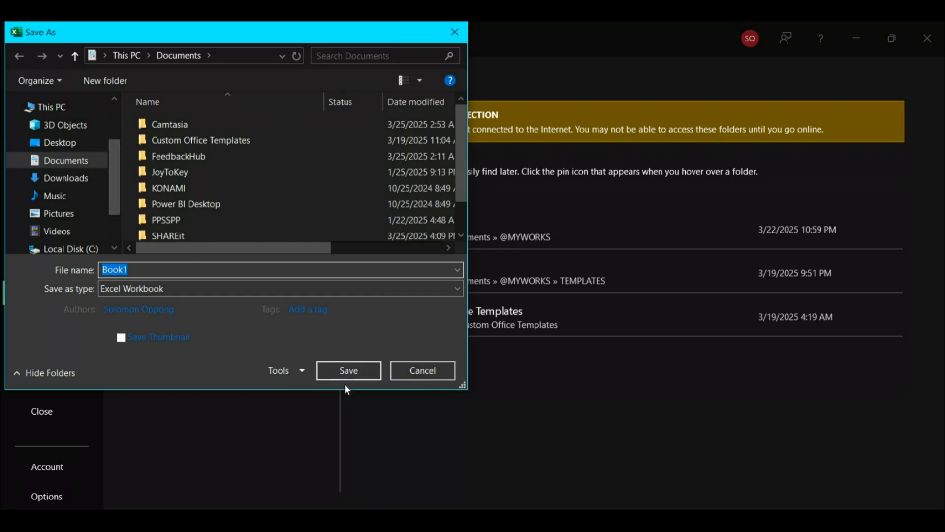
click(455, 31)
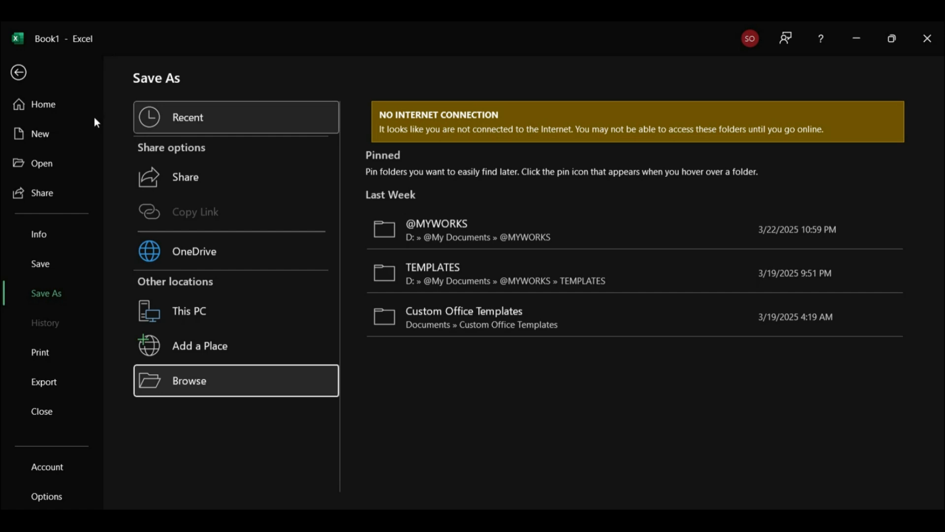
click(18, 74)
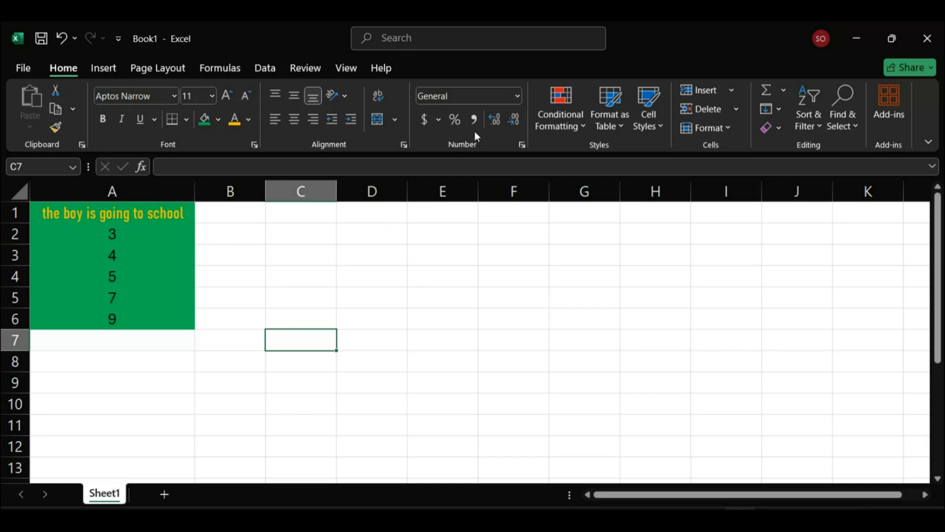
Apply the Currency number format to the empty cell C7.
click(520, 96)
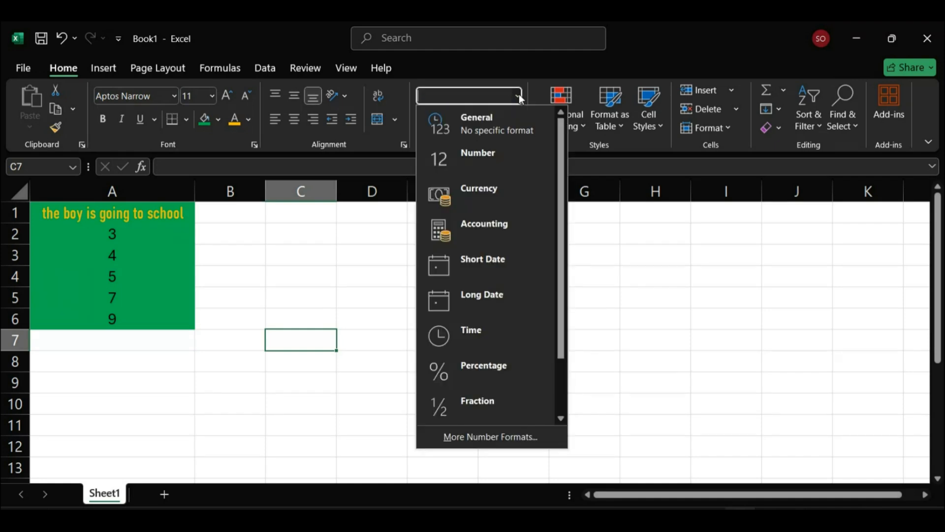
click(487, 188)
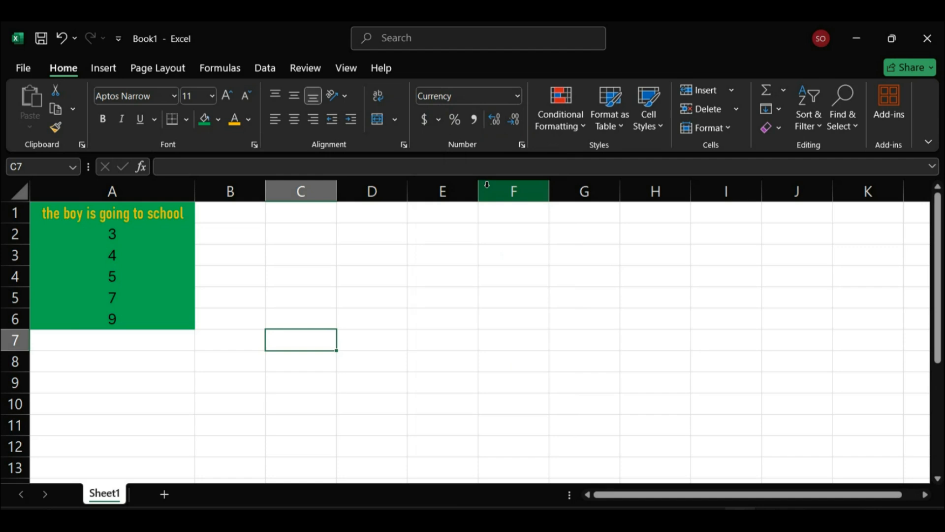
click(518, 97)
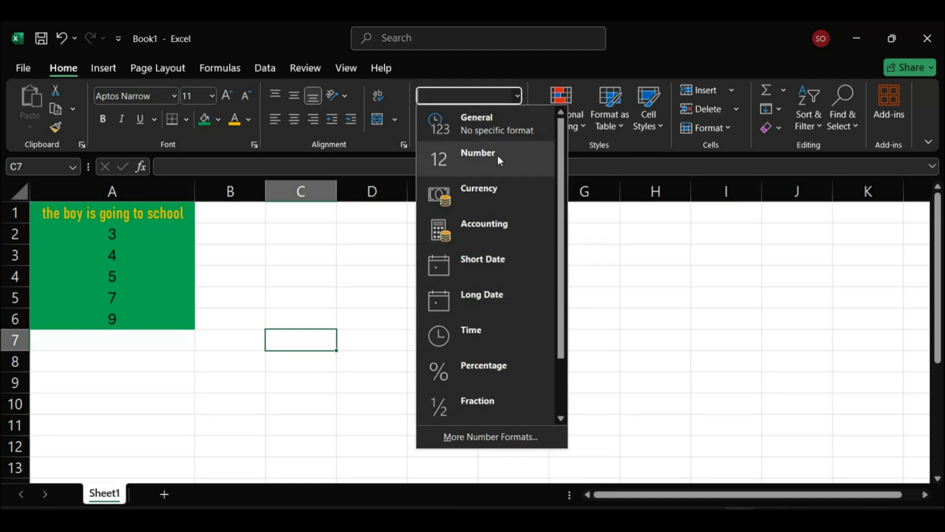
click(484, 196)
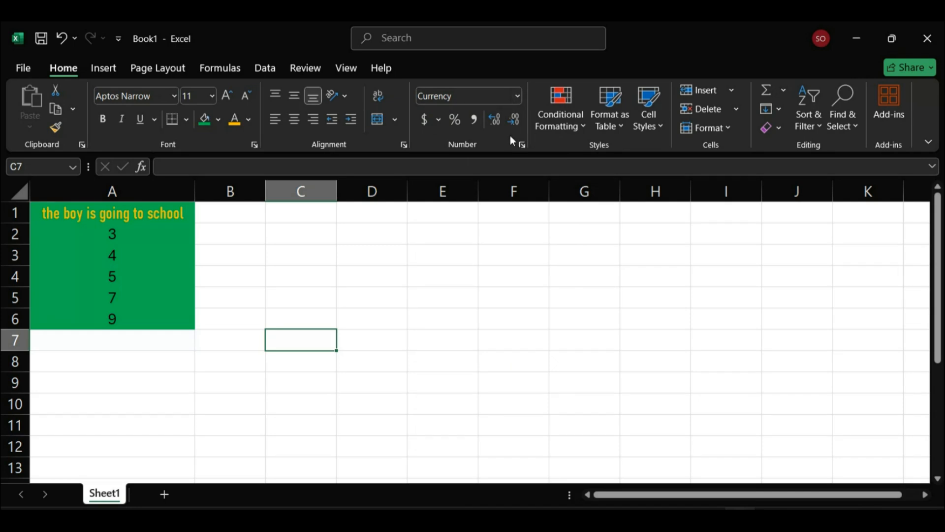
Examine the Currency options for cell C7 in the Format Cells dialog and close it without changes.
click(522, 144)
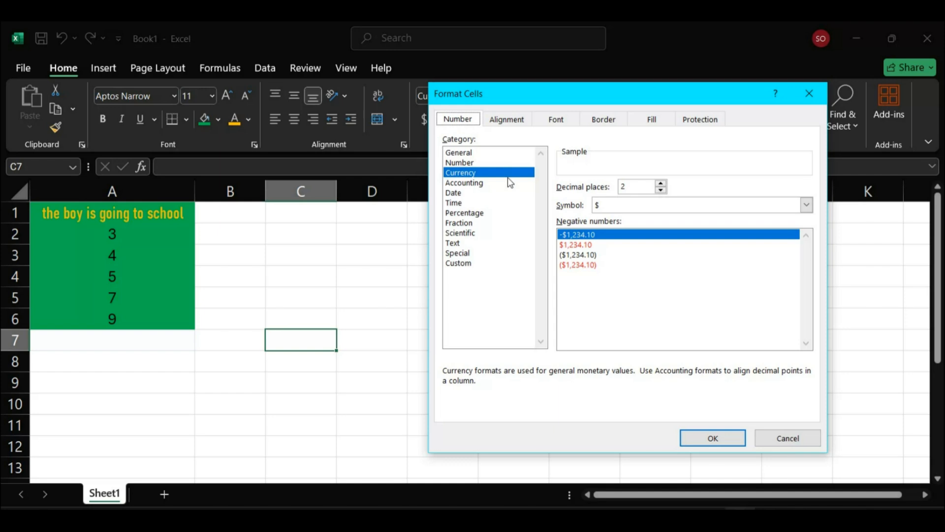
click(817, 99)
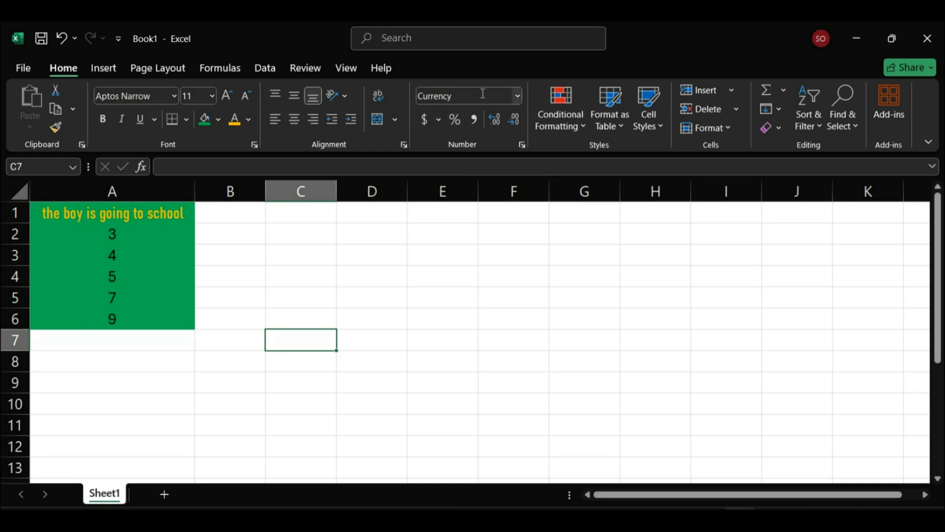
click(522, 145)
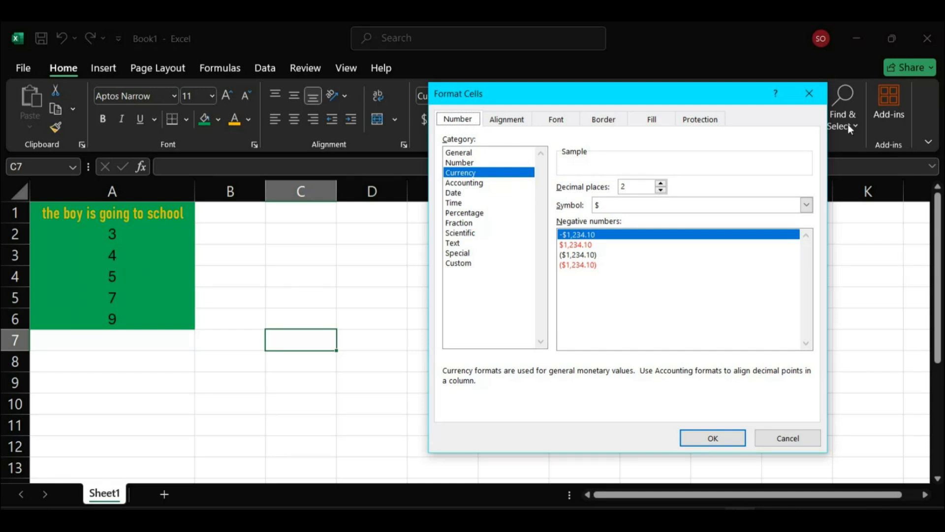
click(810, 94)
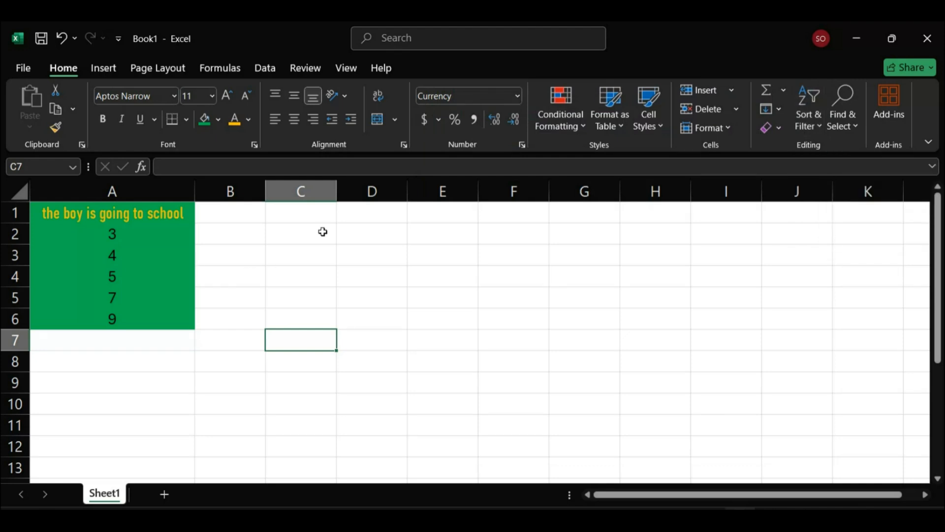
Enter 56 in cell C2, 45 in cell C3 and 67 in cell C4.
click(304, 236)
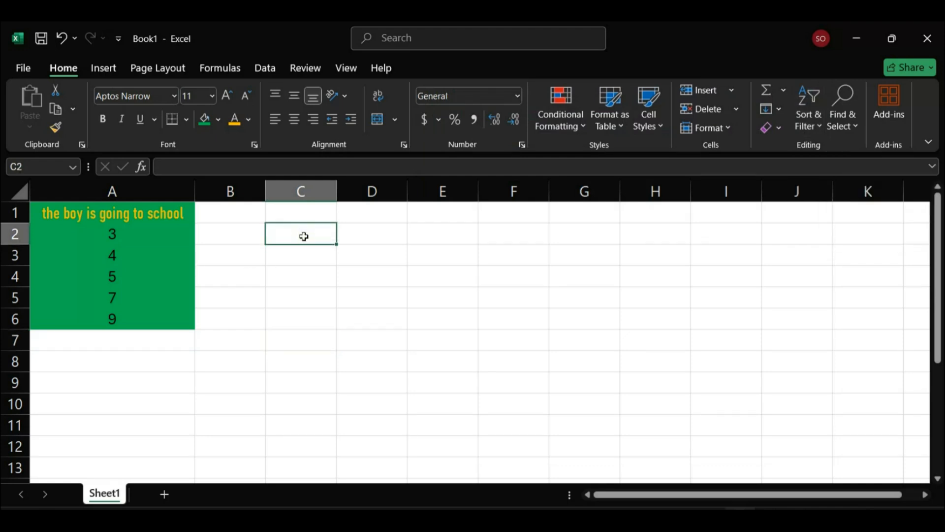
text(56)
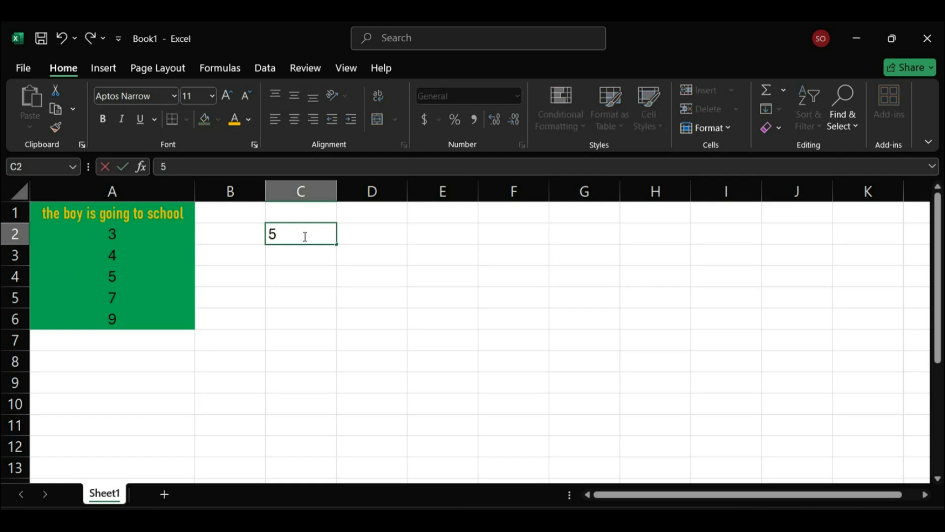
key(Return)
text(45)
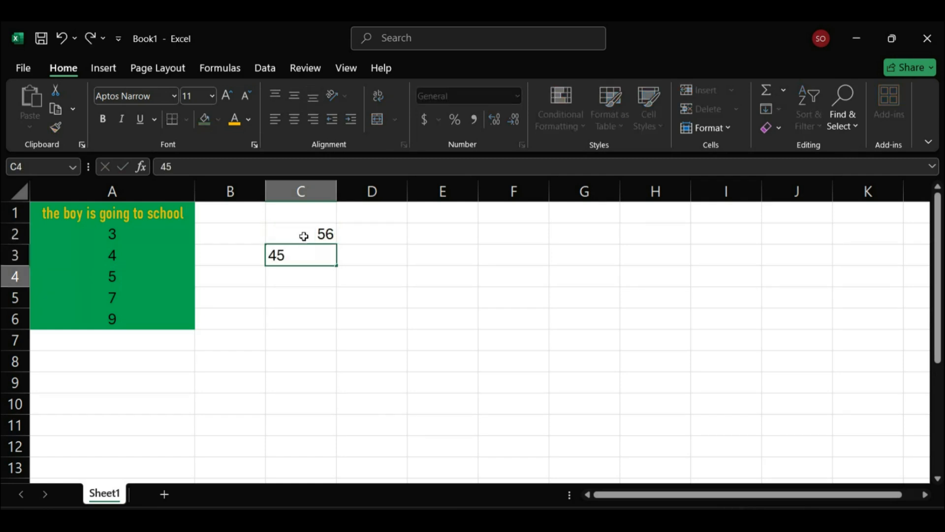
key(Return)
text(67)
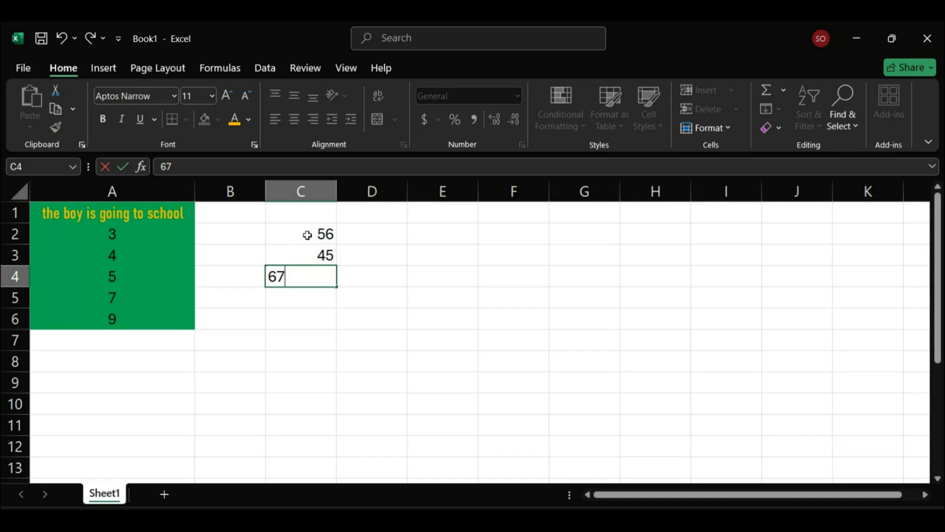
key(Return)
Format cells C2:C4 as Currency with 2 decimal places and the $ symbol.
drag(305, 227, 306, 283)
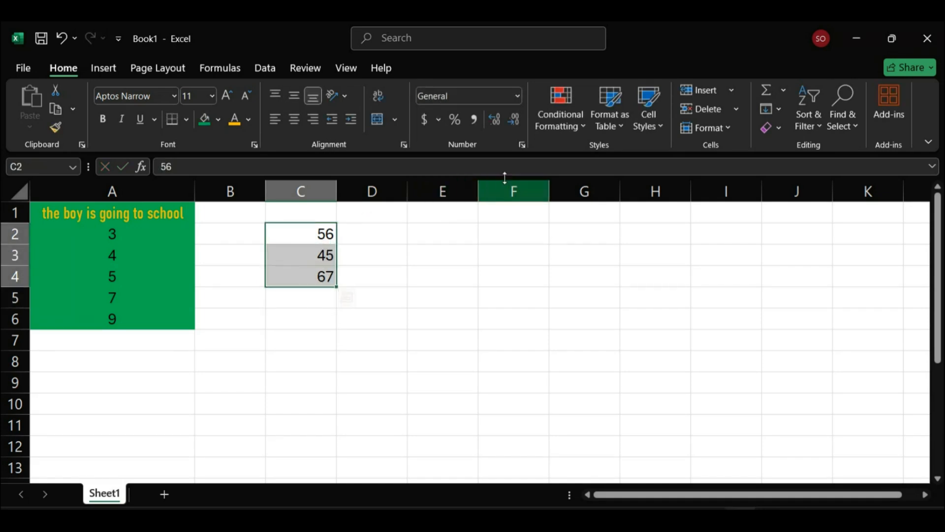
click(521, 145)
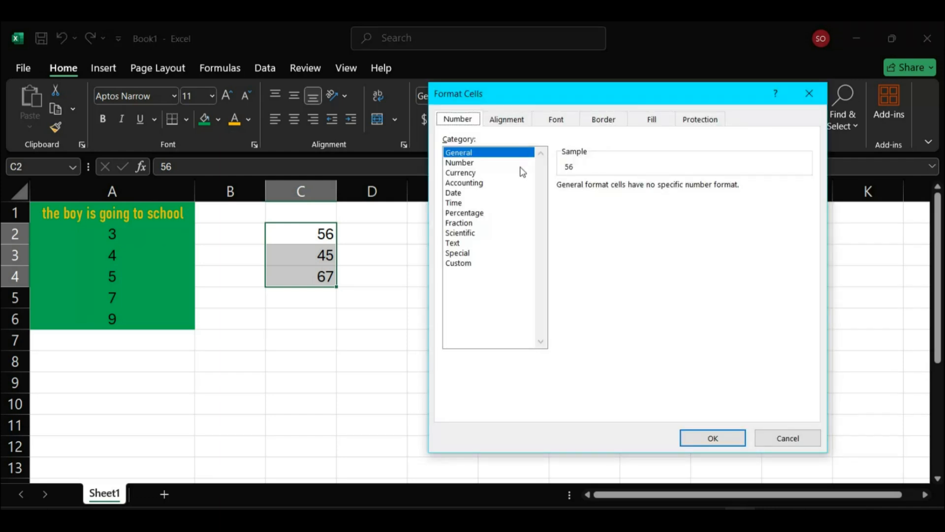
click(478, 173)
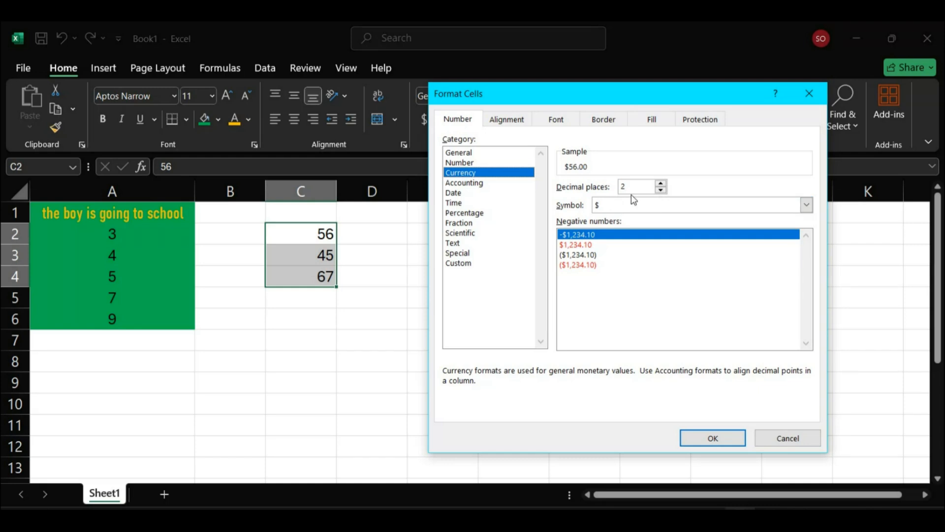
click(661, 182)
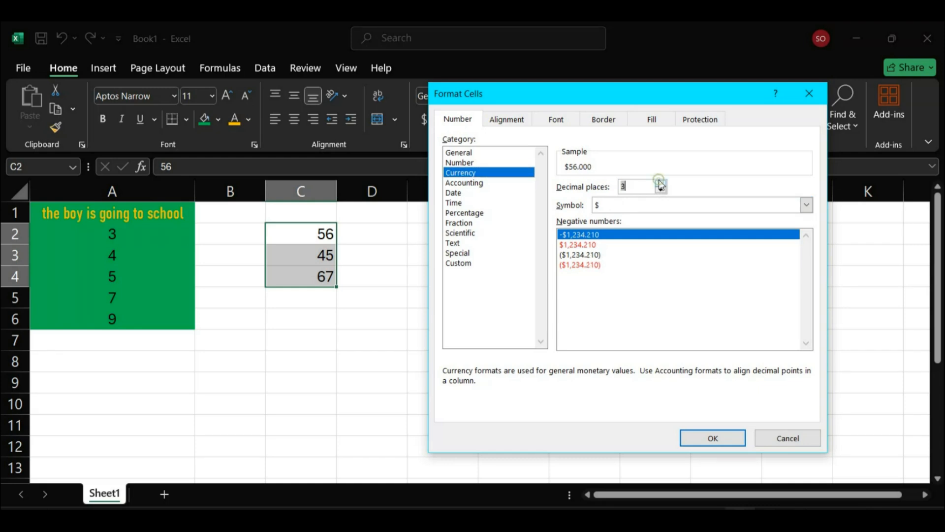
click(661, 190)
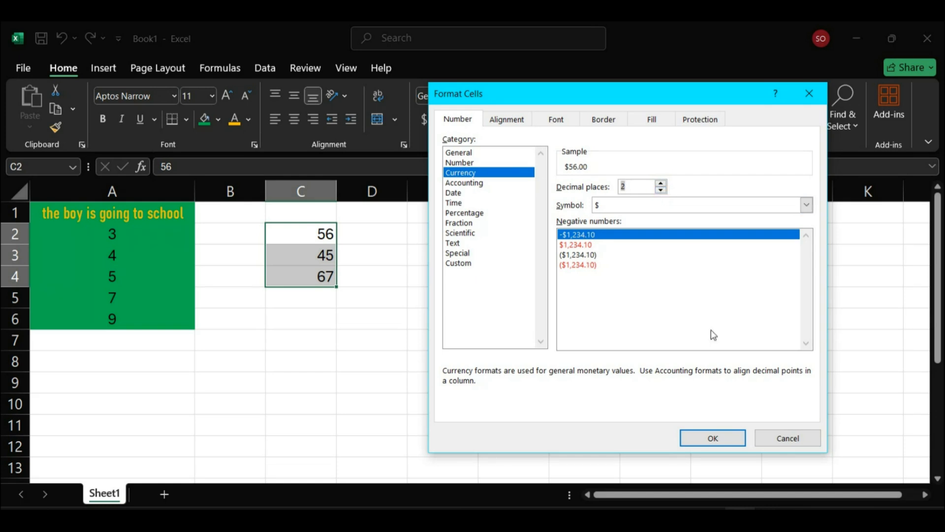
click(727, 438)
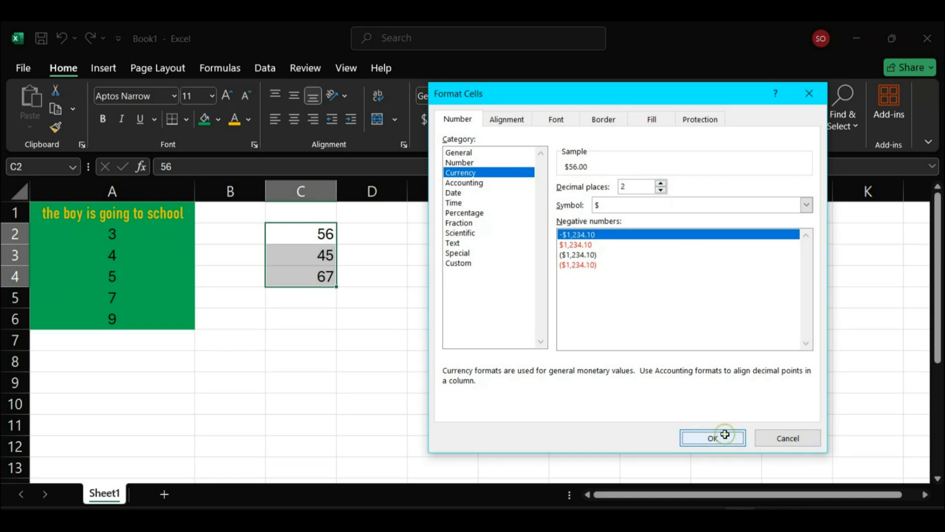
click(389, 384)
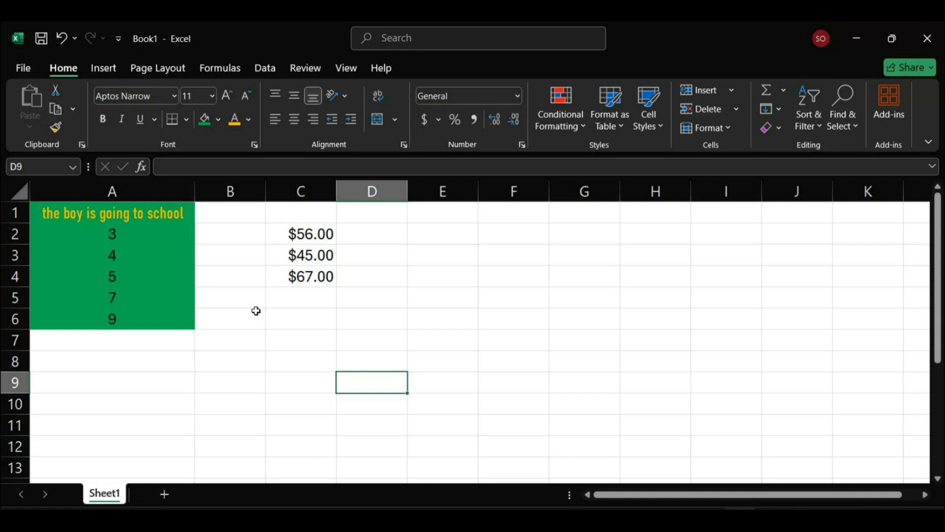
Examine the number format list, the accounting formats and the available currency symbols, and leave cell D9 unformatted.
click(517, 96)
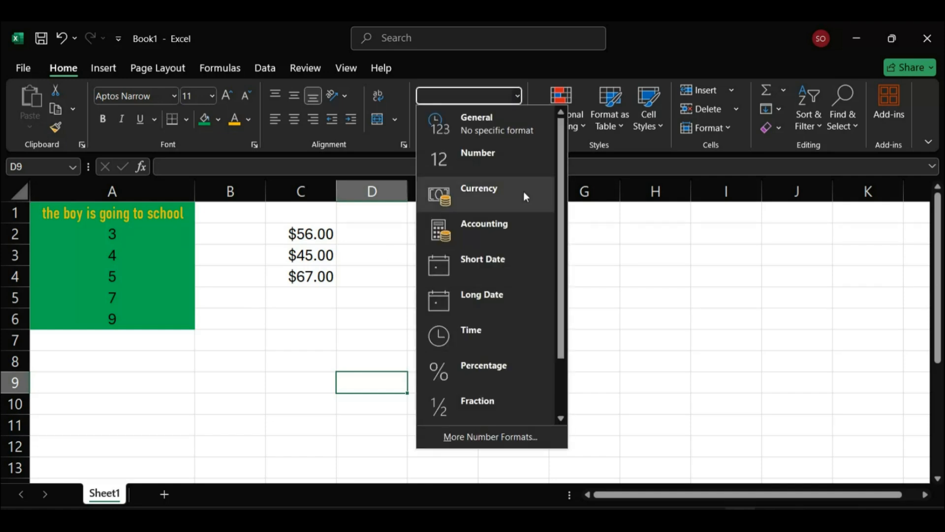
click(620, 279)
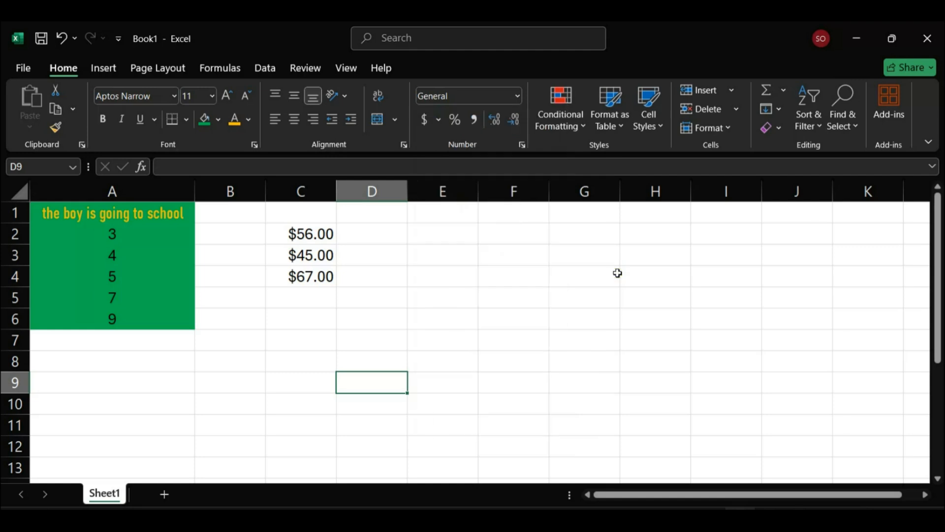
click(439, 122)
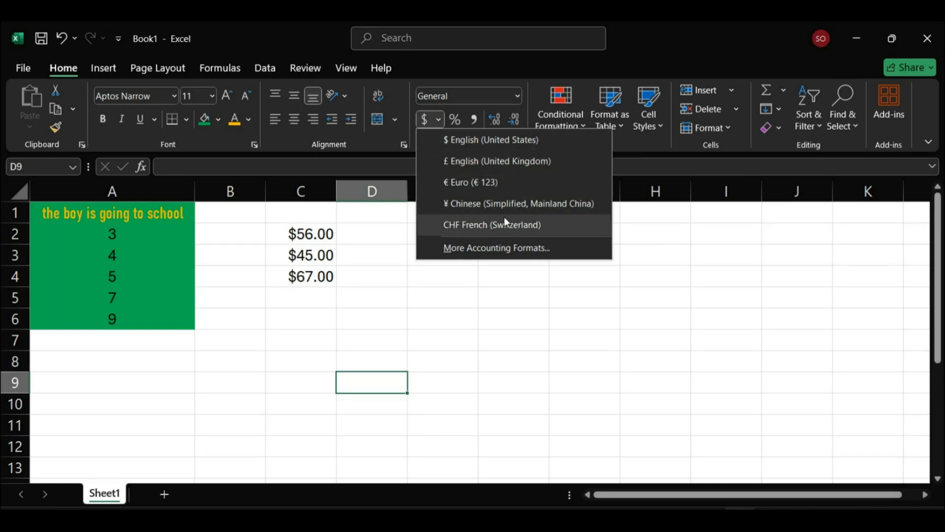
click(494, 247)
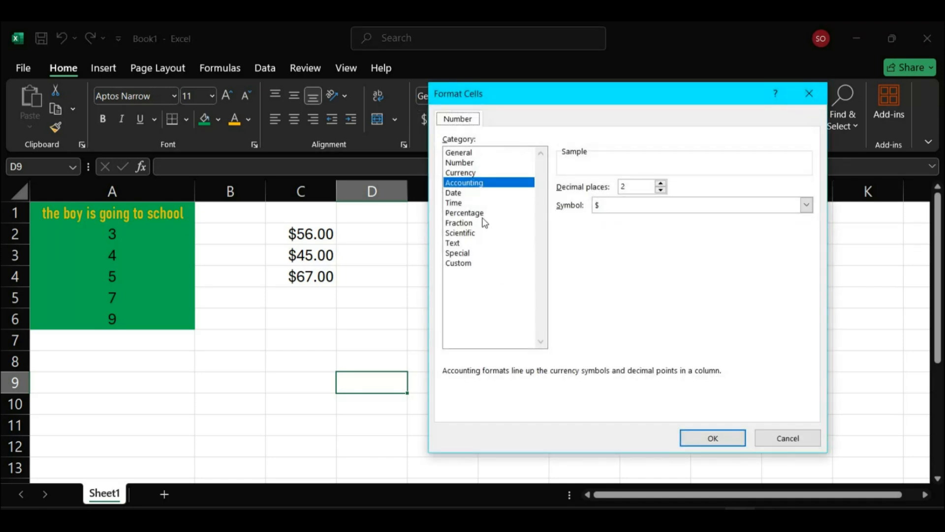
click(461, 174)
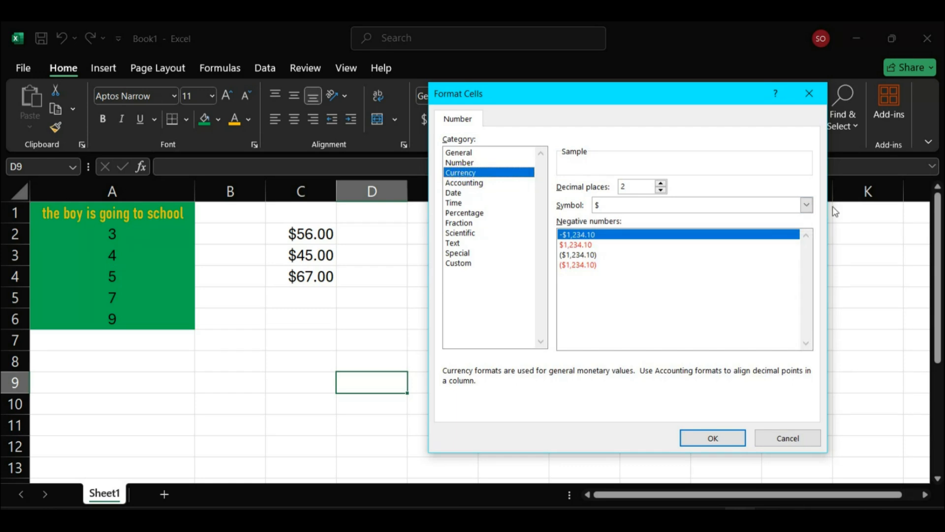
click(806, 205)
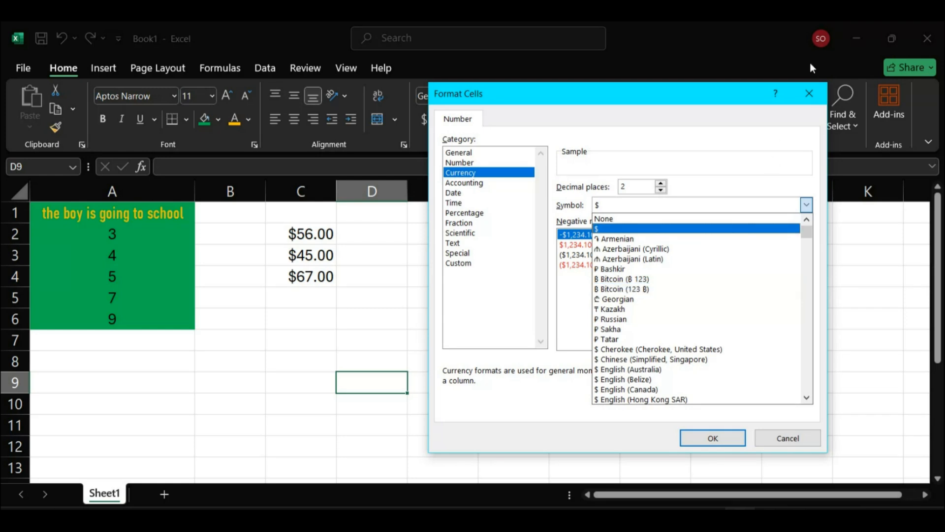
click(808, 91)
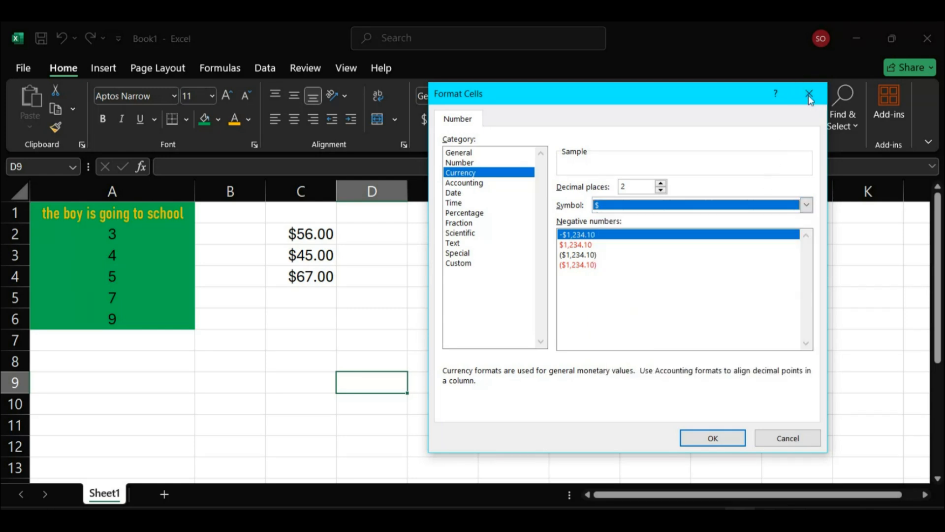
click(809, 96)
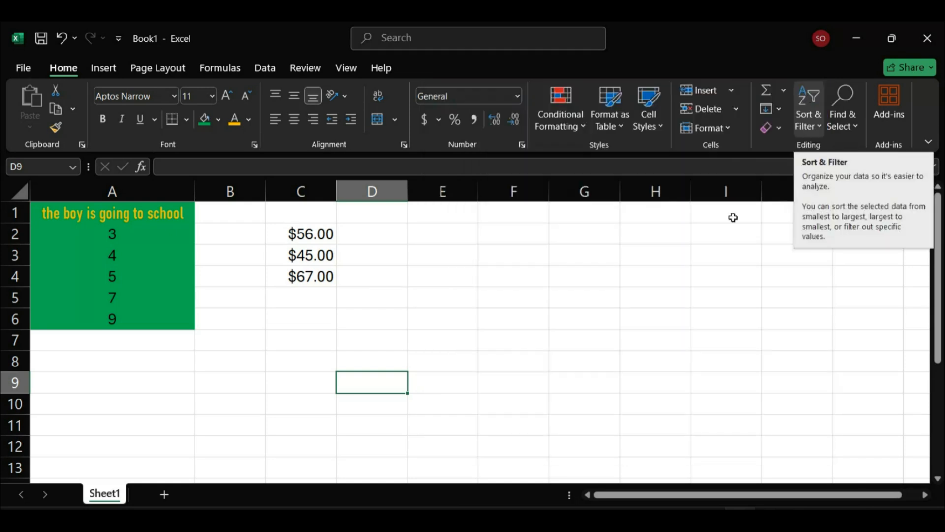
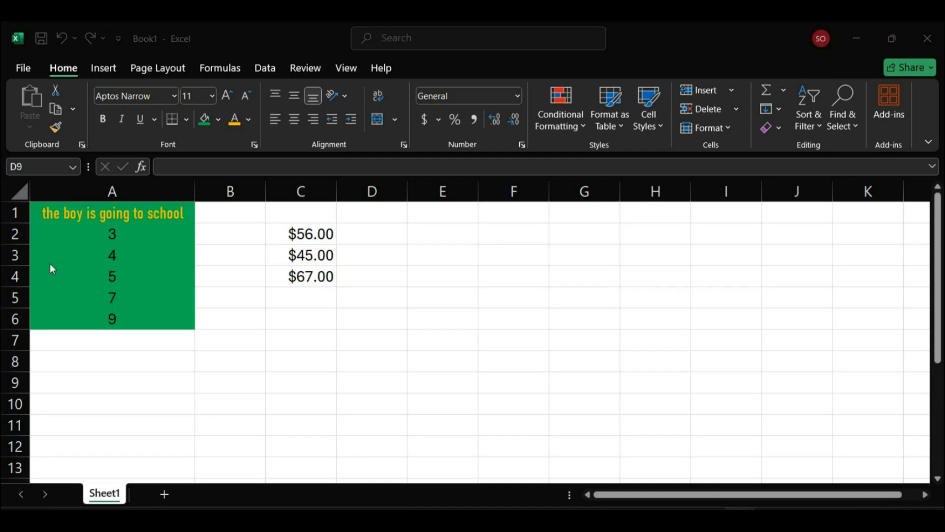
Undo the Currency format on cells C2:C4 and redo it.
click(14, 212)
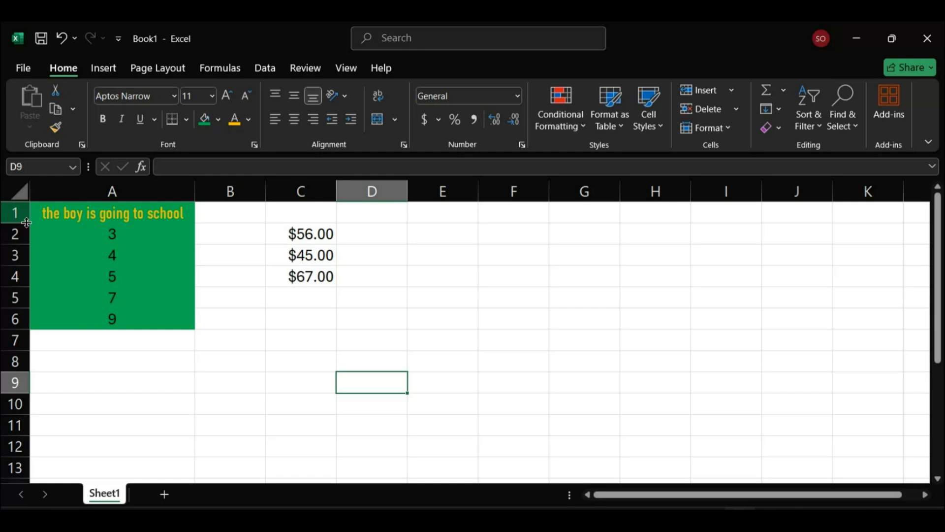
drag(77, 210, 87, 319)
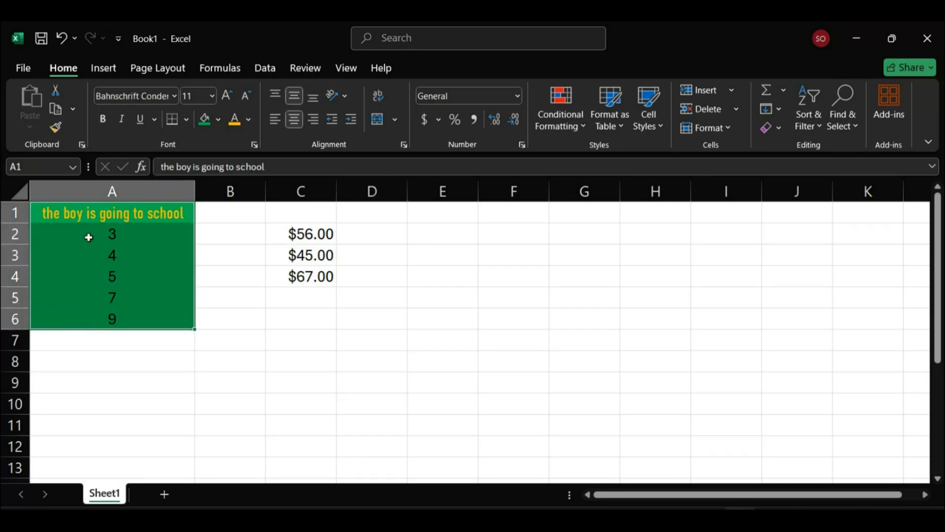
click(64, 36)
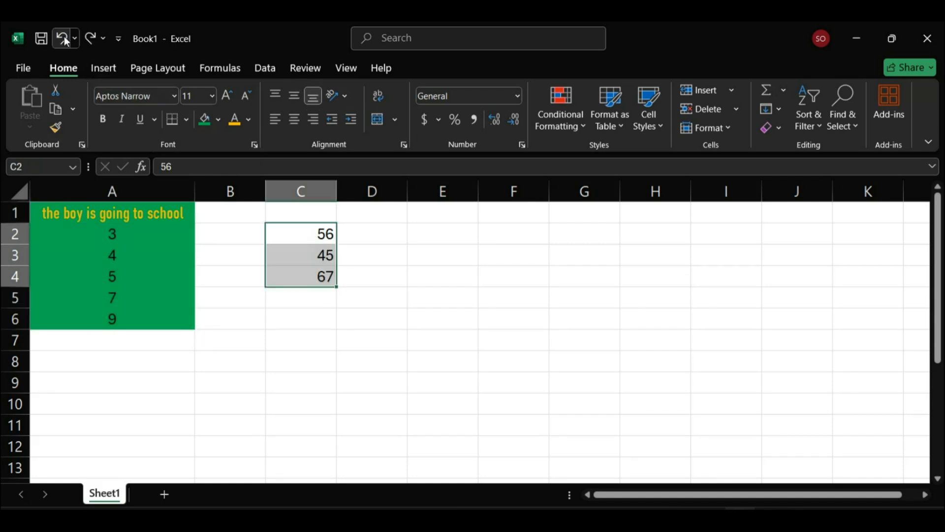
click(90, 38)
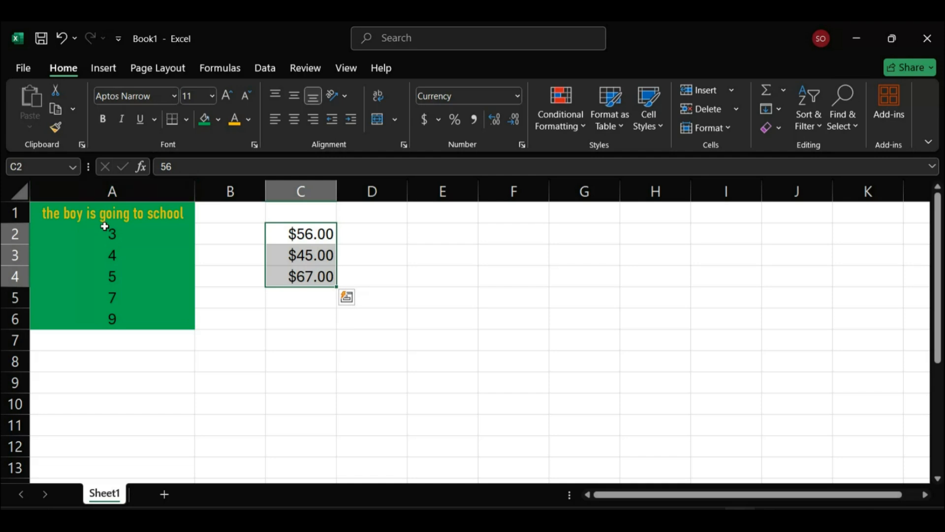
Change the fill color of cells A1:A6 to white.
drag(102, 209, 120, 323)
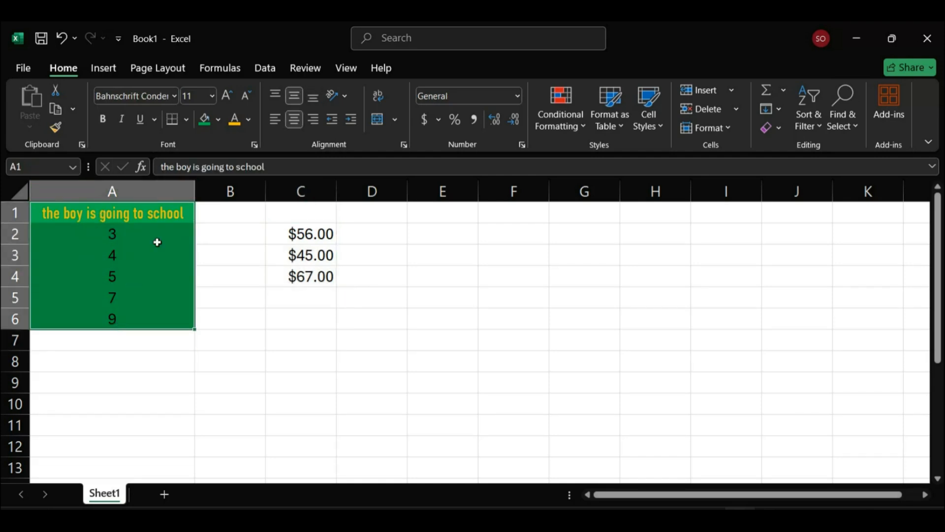
click(218, 120)
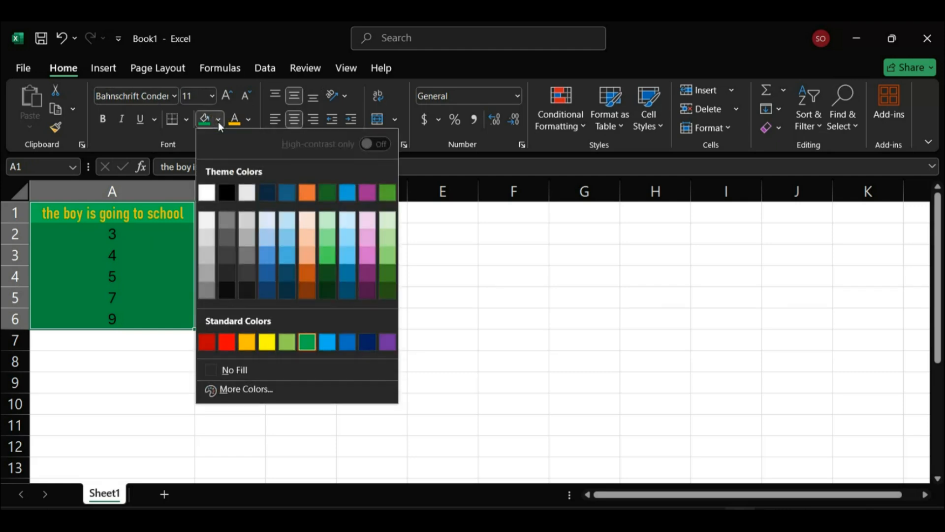
click(205, 198)
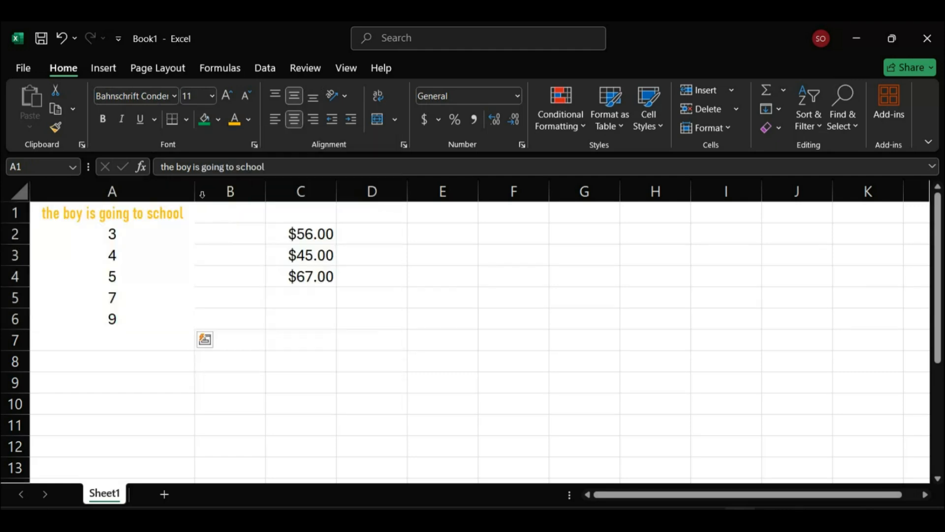
click(238, 377)
click(154, 291)
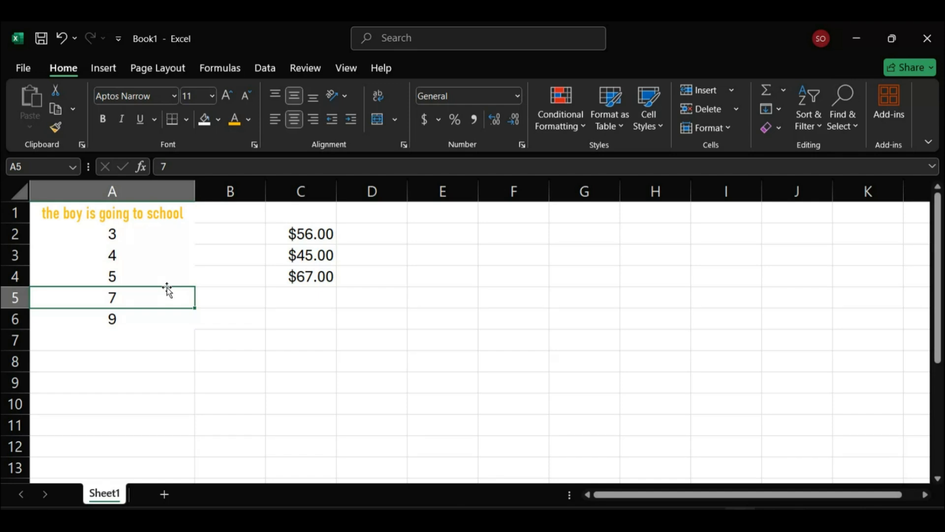
click(78, 255)
double_click(77, 255)
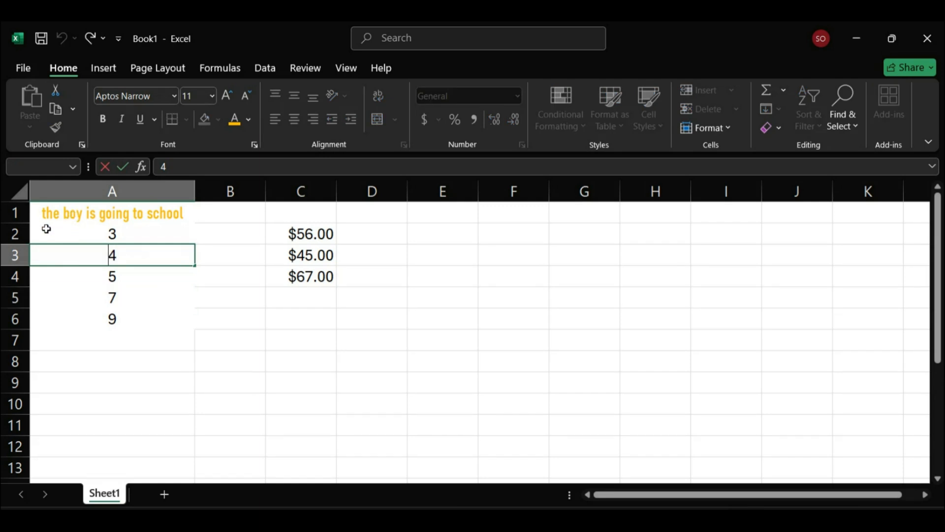
click(63, 337)
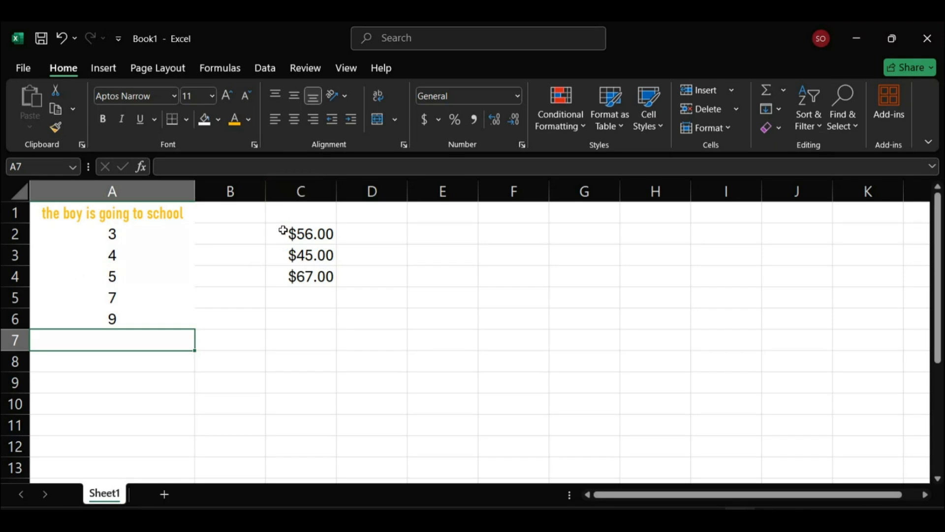
Merge and center cells C2:C4, accepting the loss of the other values, and undo the merge.
drag(283, 231, 278, 281)
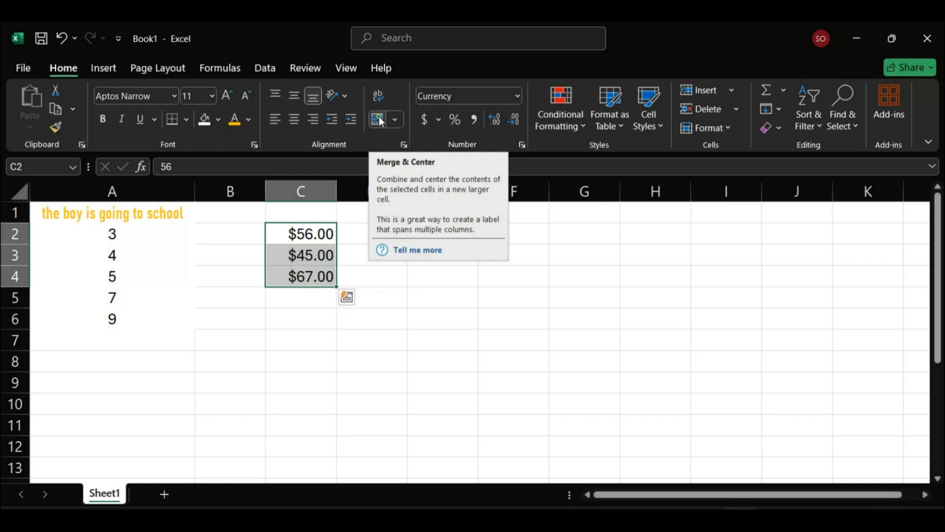
click(381, 122)
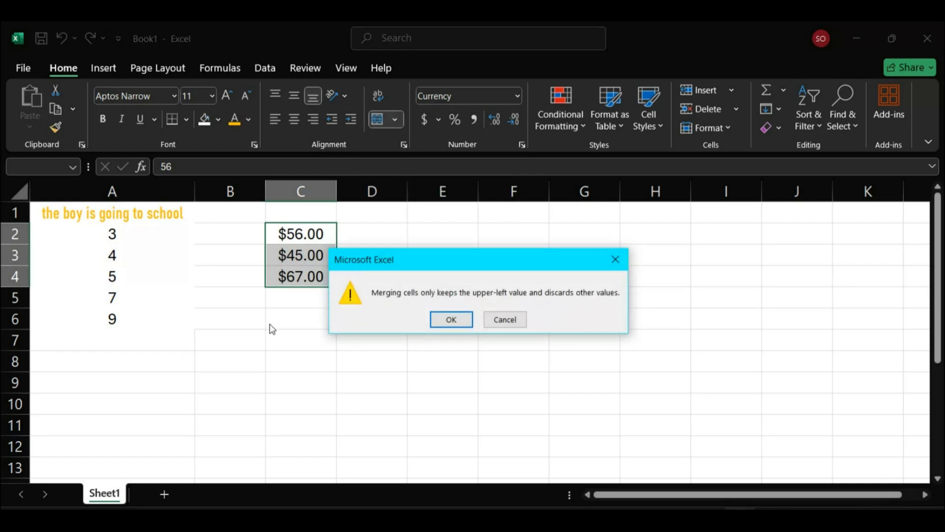
click(448, 321)
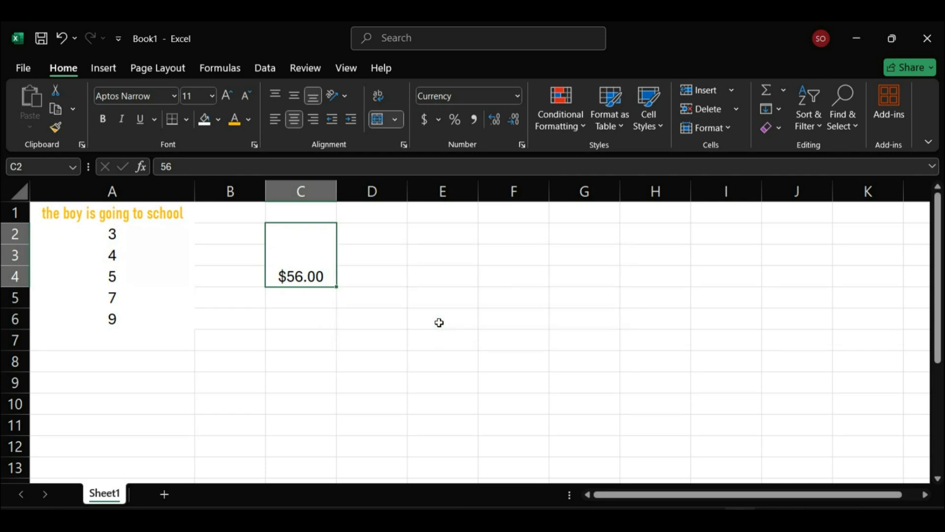
click(299, 322)
click(300, 251)
click(61, 39)
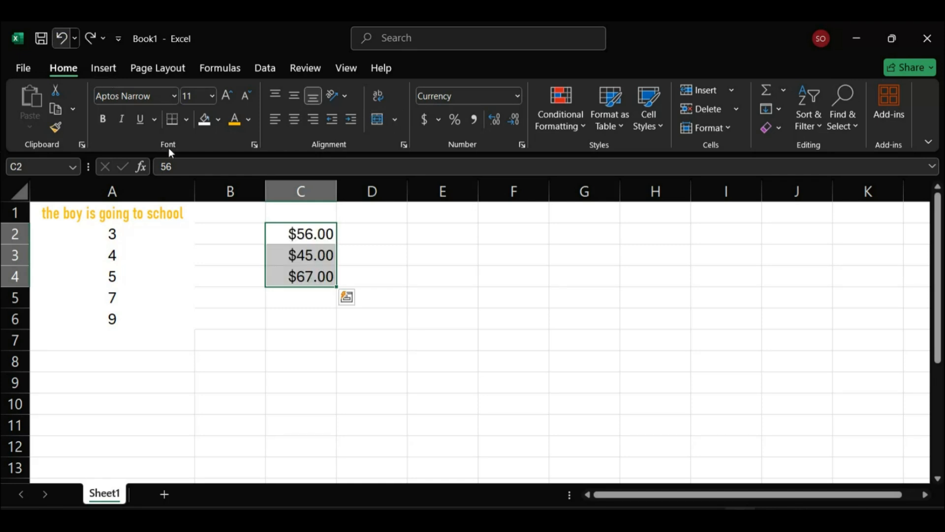
Show the available merge options for cells C2:C4.
click(394, 121)
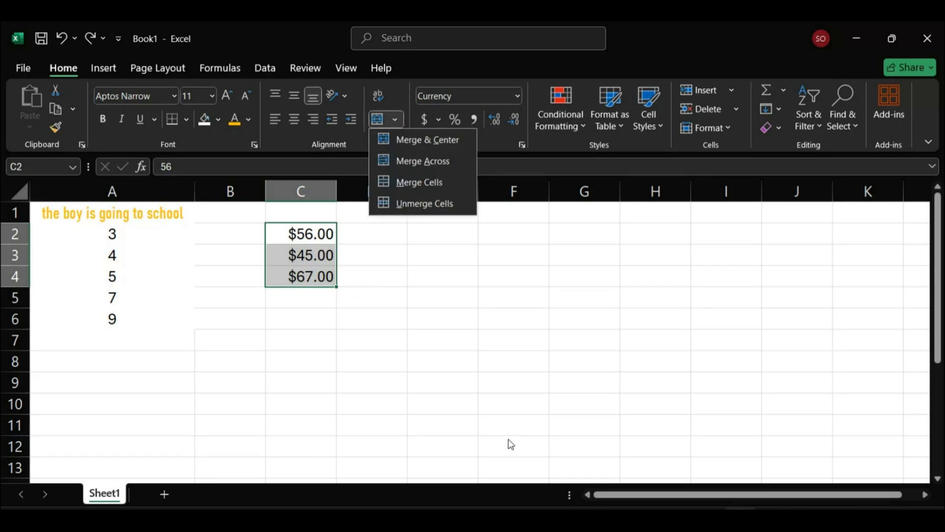